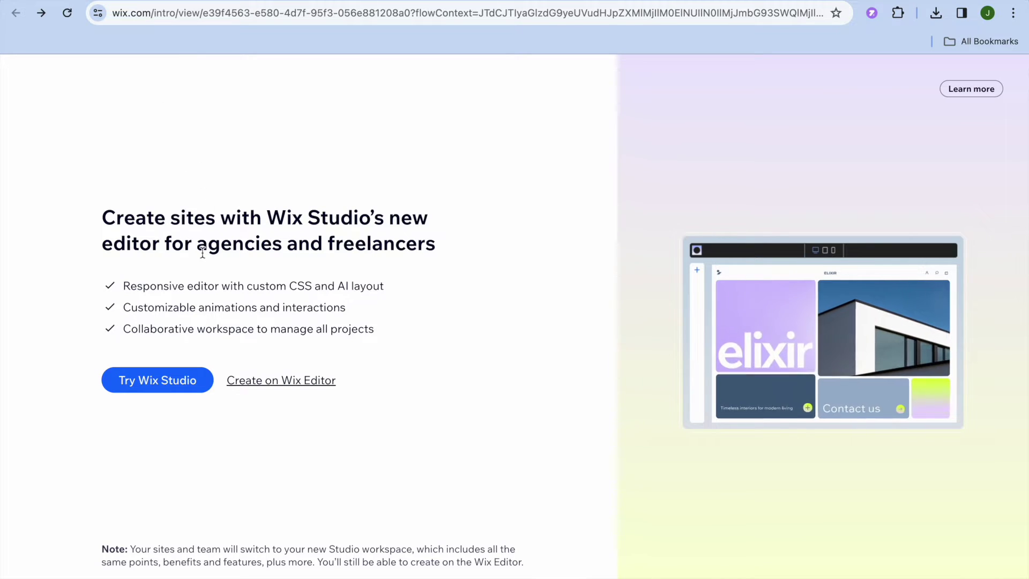
Start a new site with the Wix Editor, set up without AI, choosing Online Store as the website type.
left_click(293, 381)
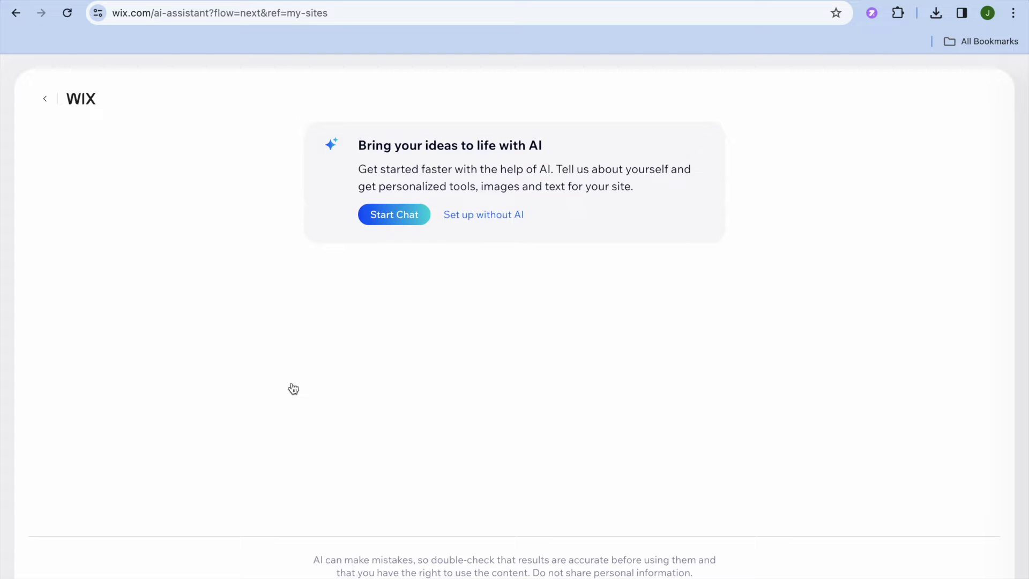
left_click(480, 217)
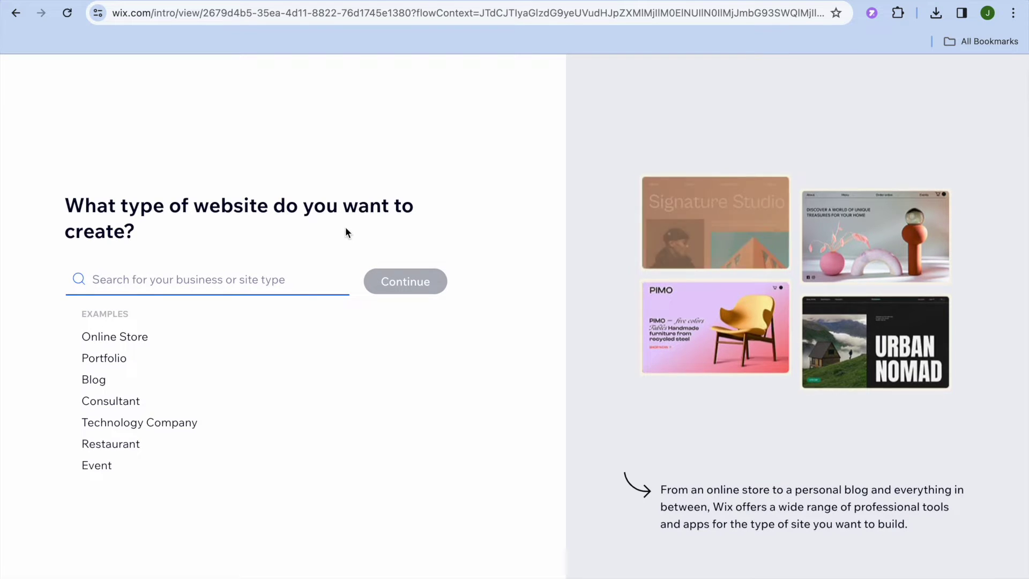
left_click(134, 343)
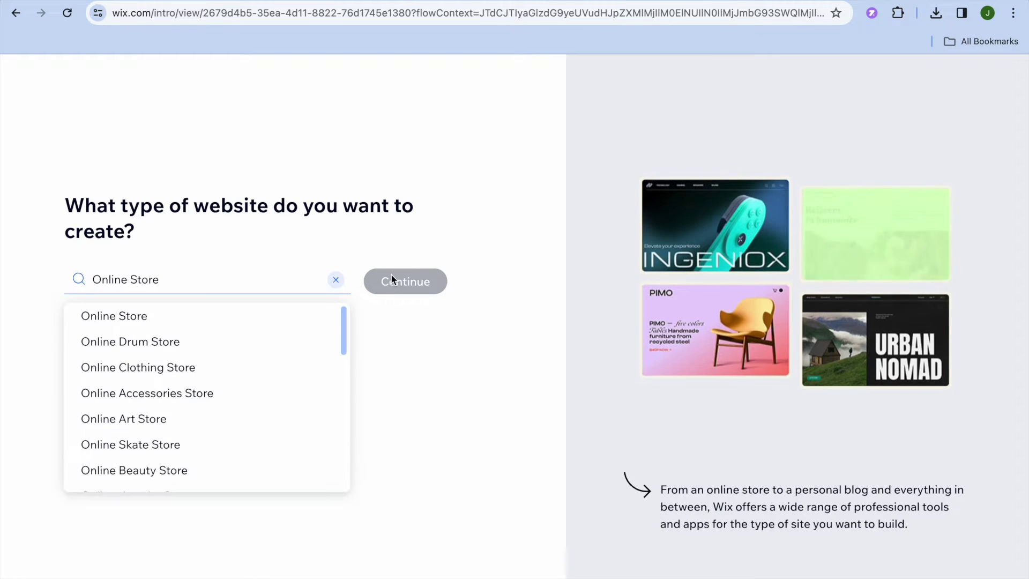
left_click(403, 282)
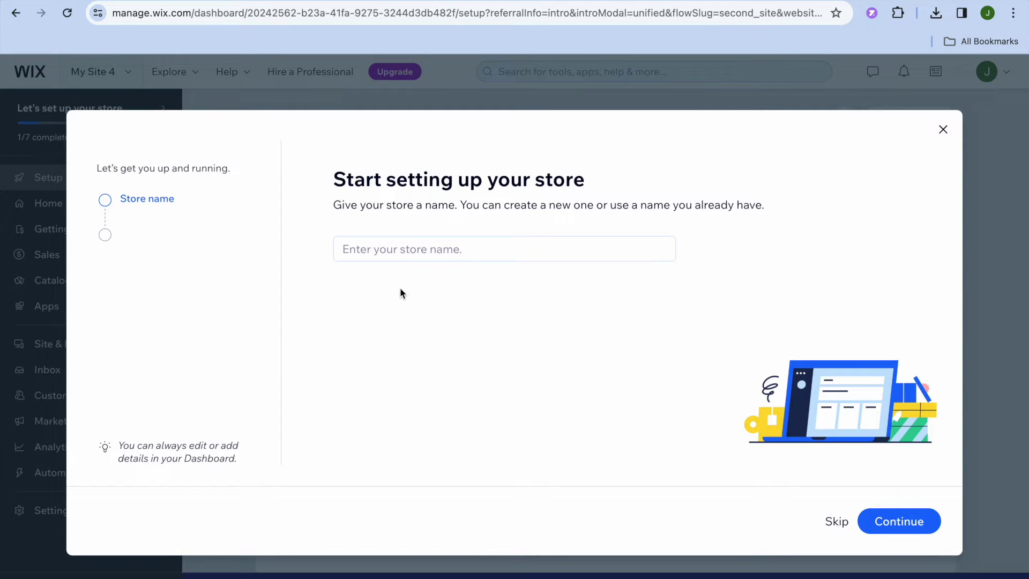
Name the store "simple streetwear" and continue the store setup.
left_click(401, 251)
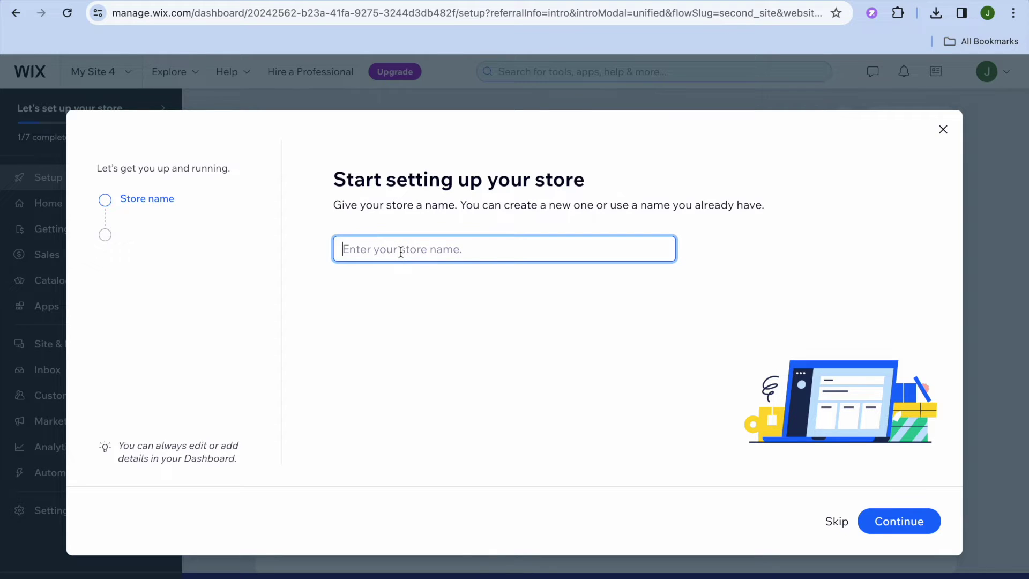
type("simple stretwear")
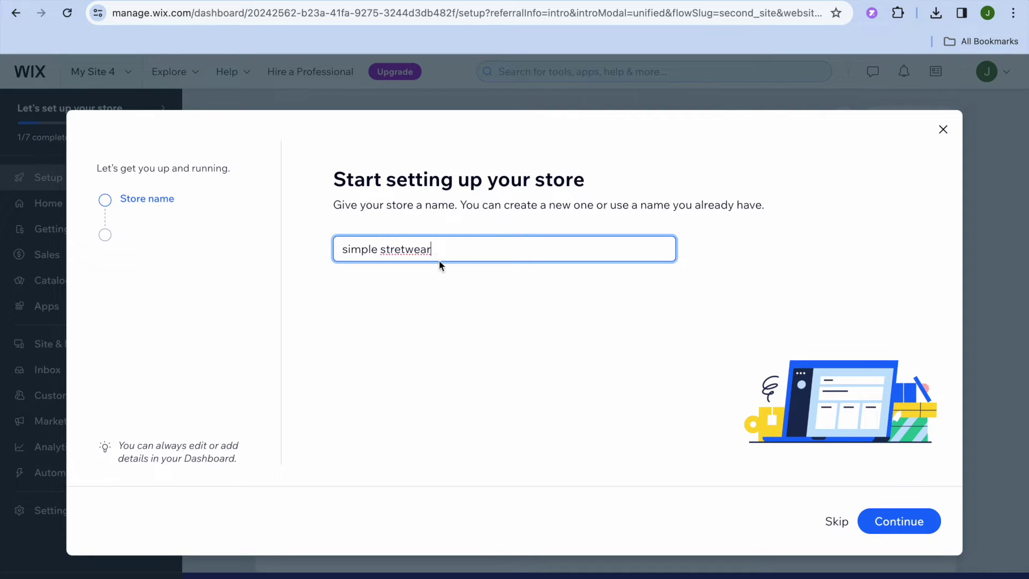
left_click(402, 249)
type("e")
left_click(902, 519)
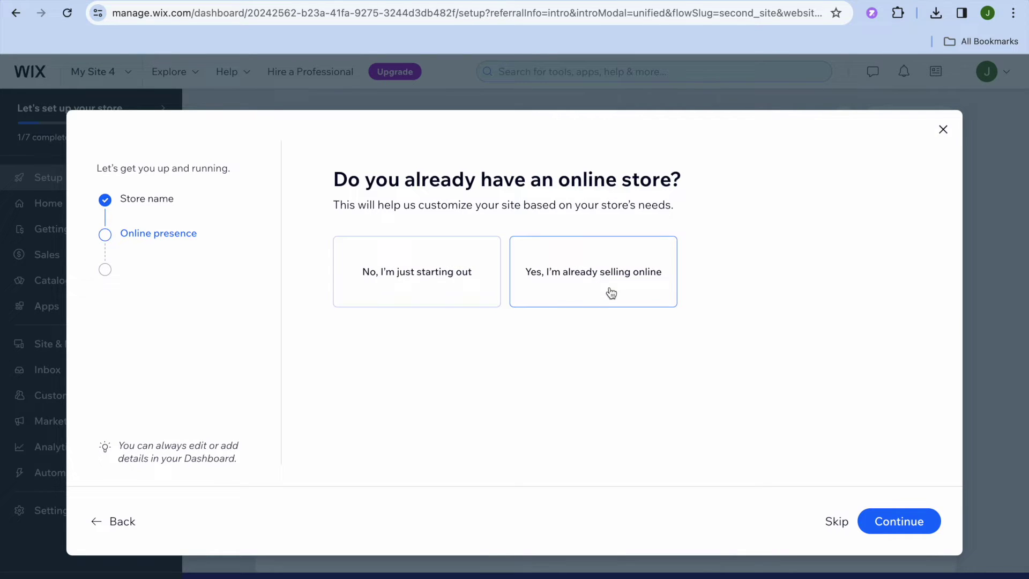
Complete the setup questions as just starting out, with print-on-demand products and the online store channel, and dismiss the upgrade offer.
left_click(455, 288)
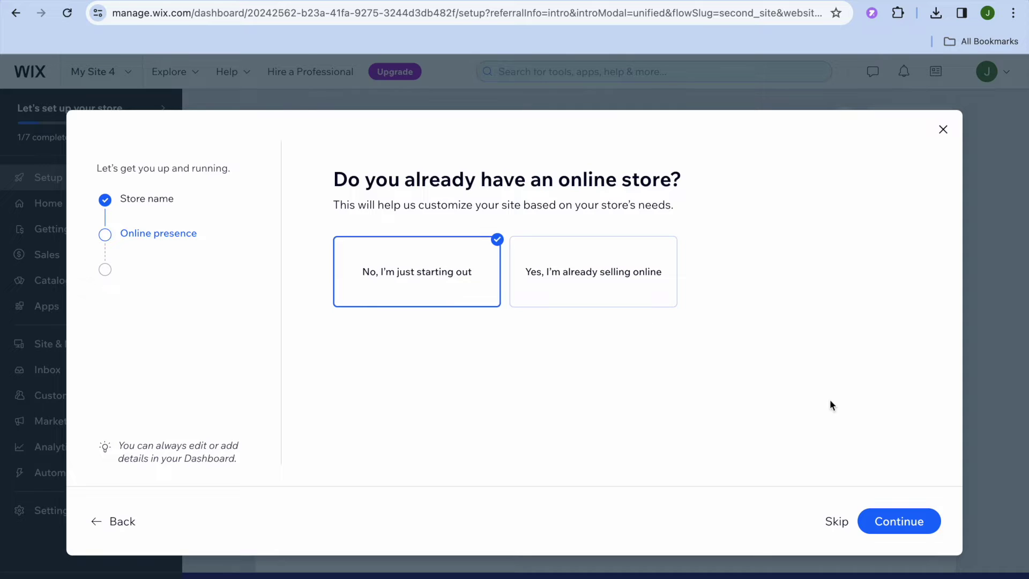
left_click(910, 524)
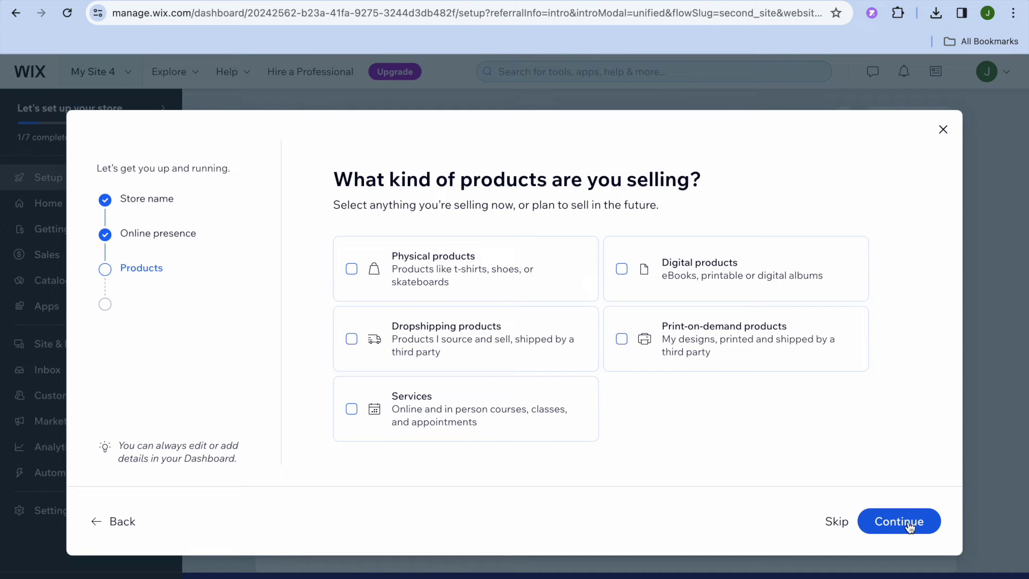
left_click(702, 341)
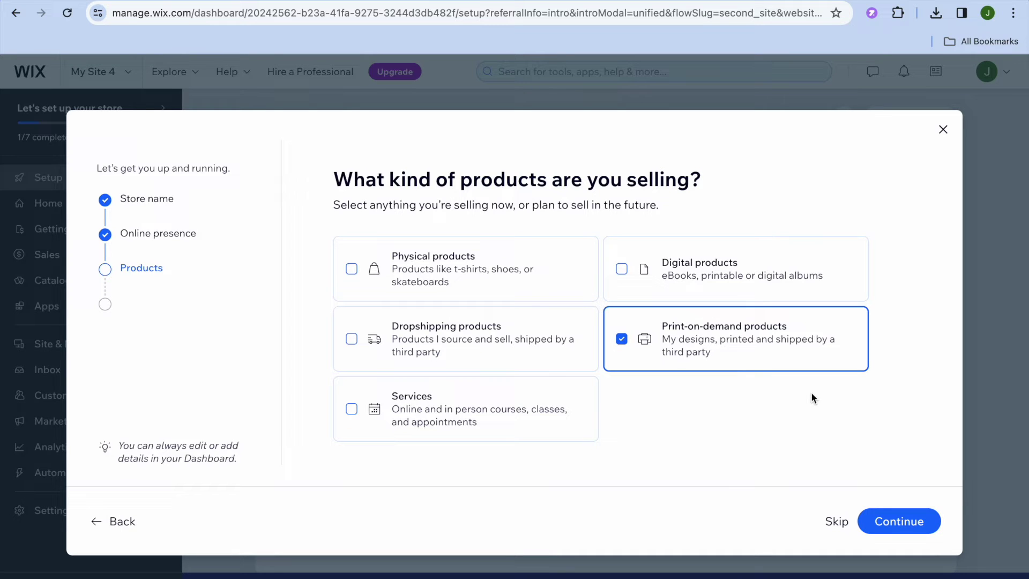
left_click(899, 520)
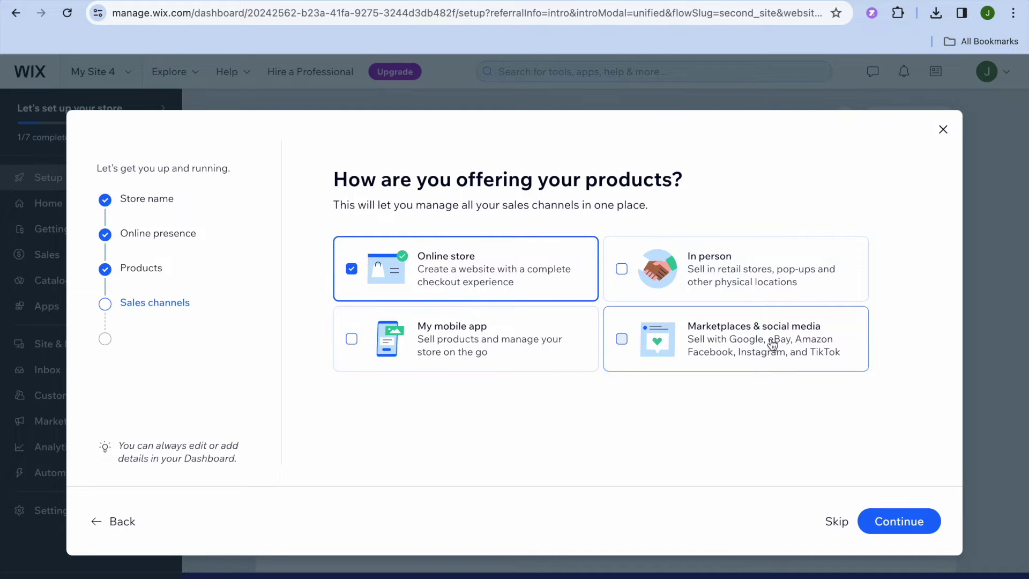
left_click(905, 517)
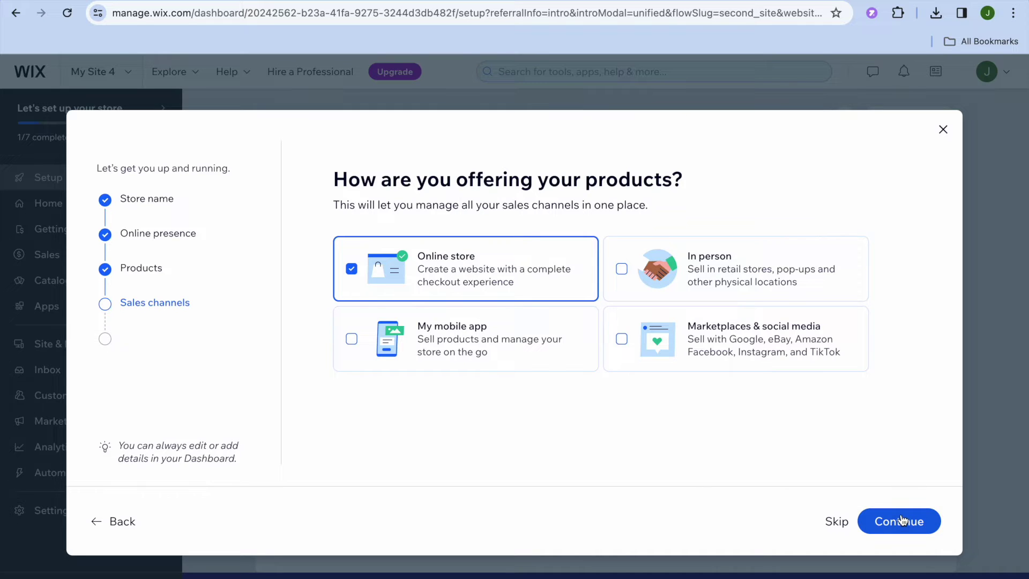
left_click(561, 373)
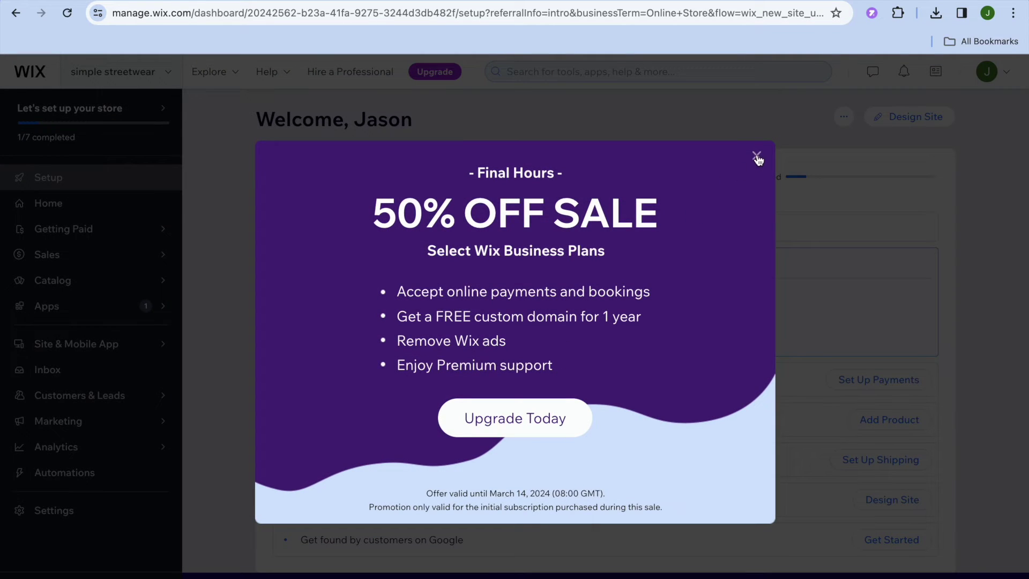
left_click(757, 157)
Find Printify in the dashboard's App Market and open its app page.
left_click(89, 312)
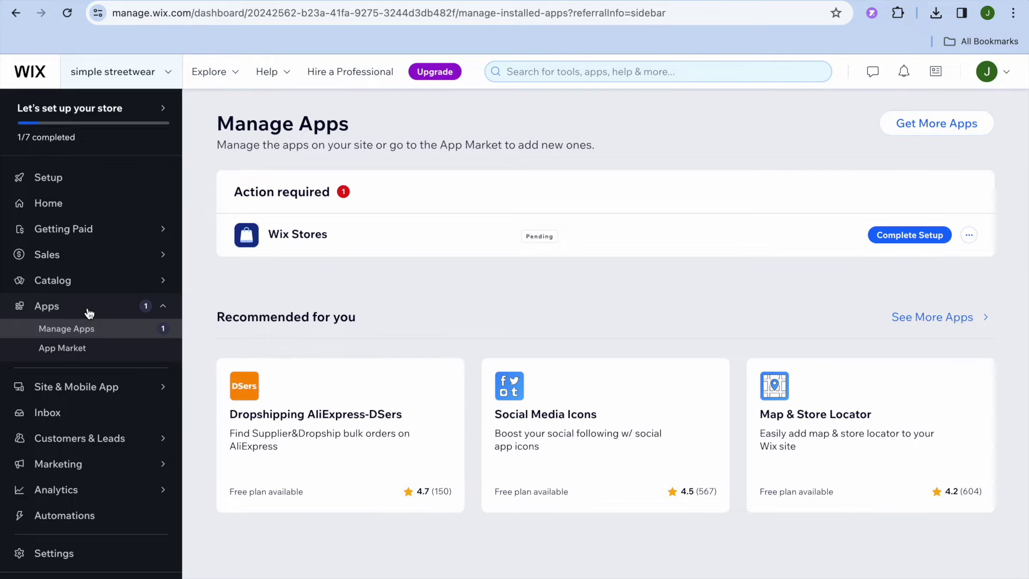
left_click(102, 353)
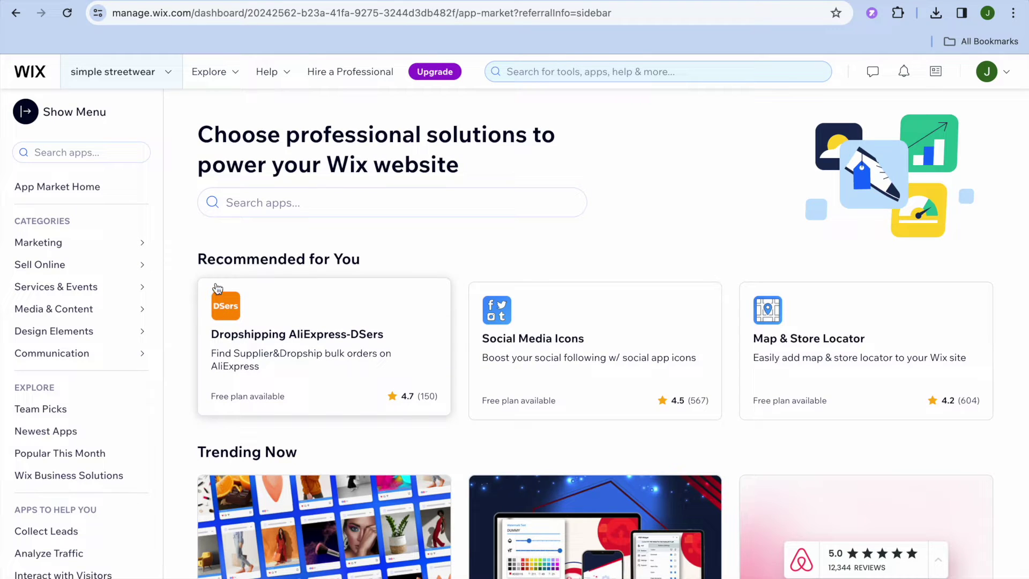
left_click(111, 153)
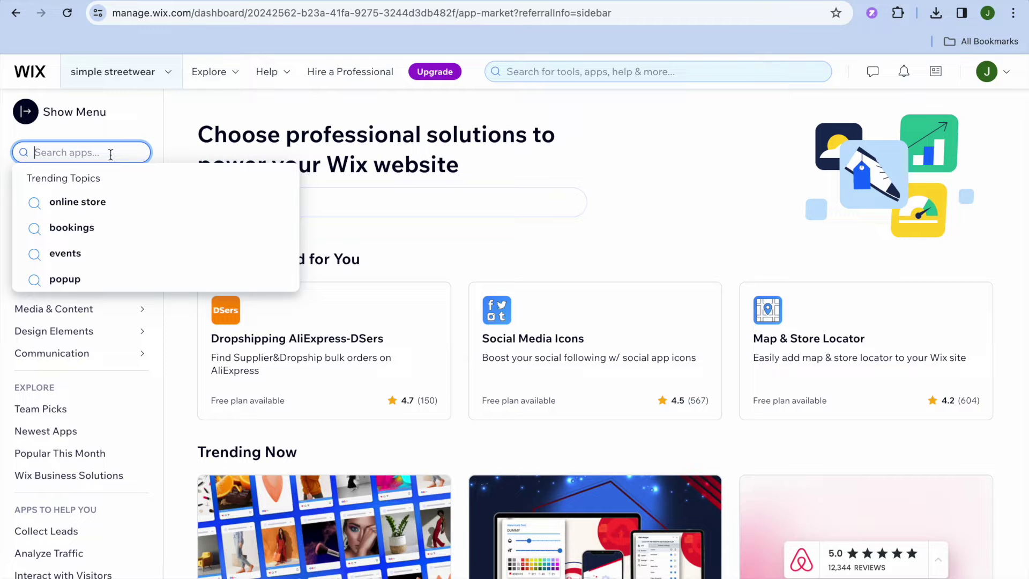
type("pr")
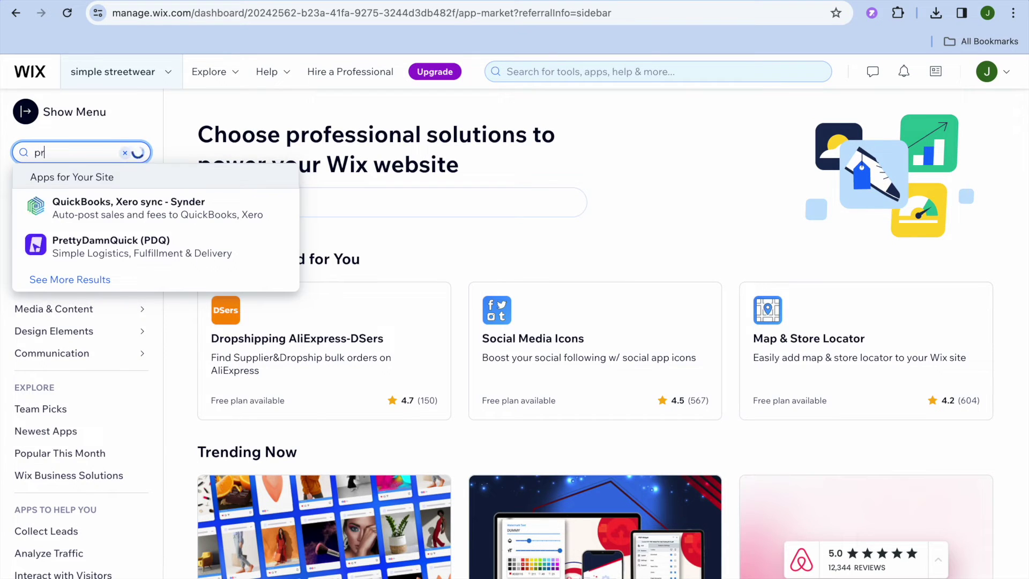
type("int")
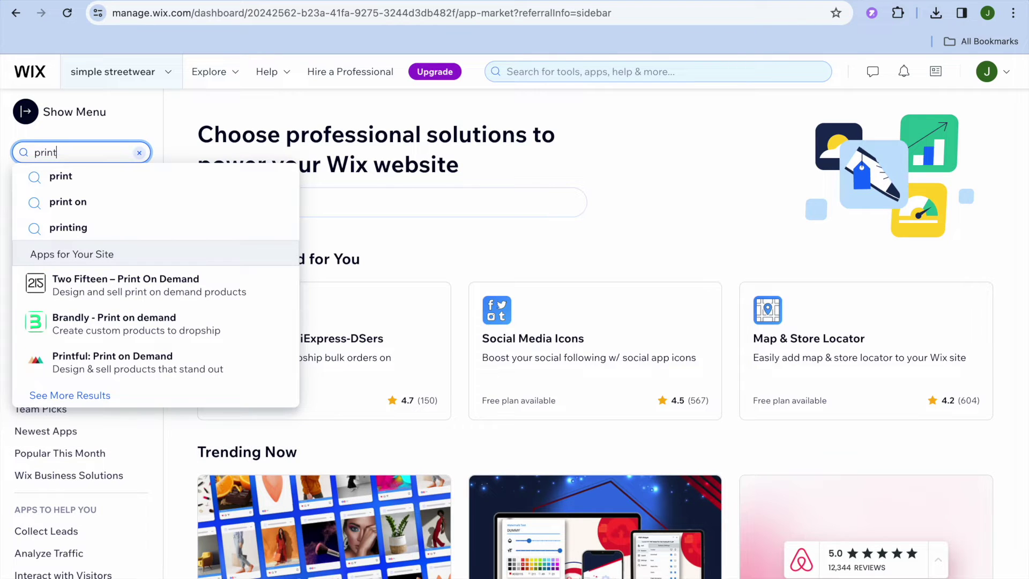
type("ify")
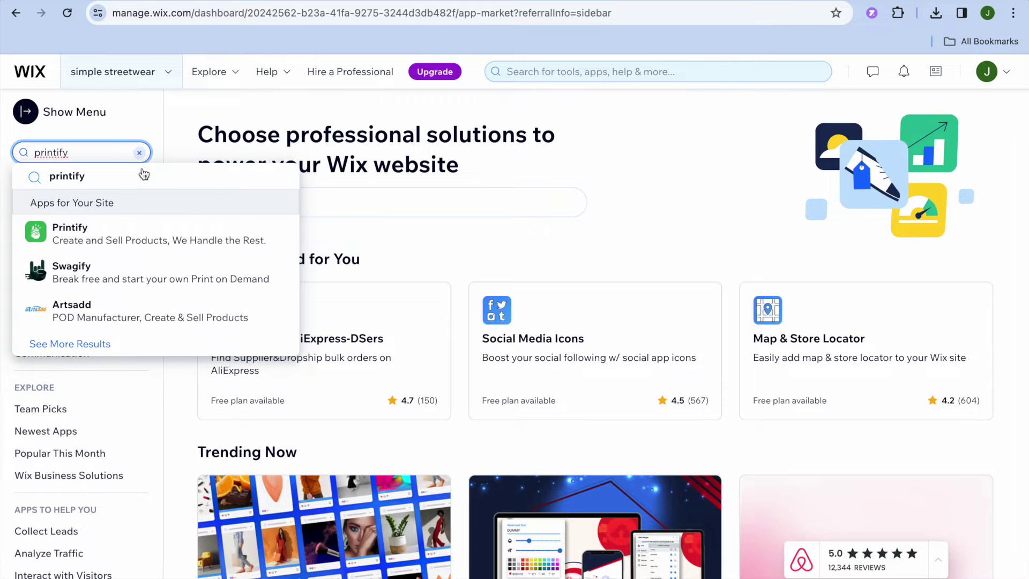
left_click(141, 237)
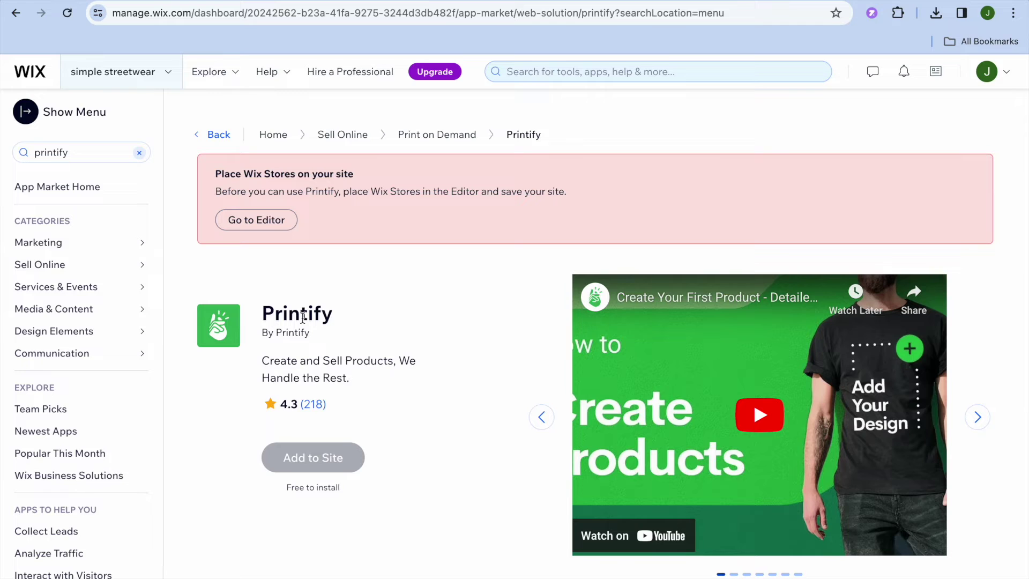
mouse_move(324, 465)
Return to the store's setup dashboard and start designing the site from a ready-made template.
left_click(172, 80)
left_click(172, 162)
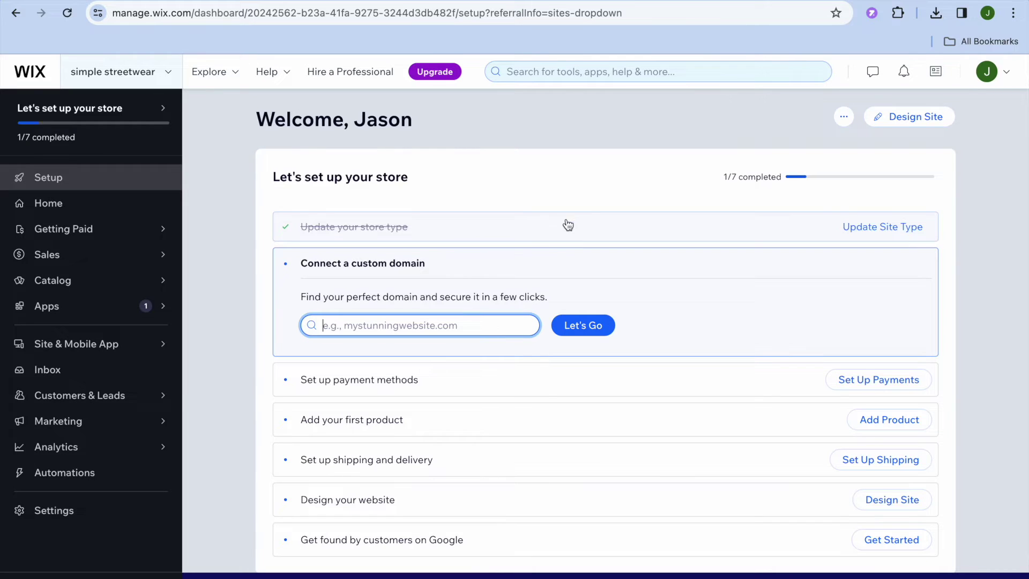
left_click(911, 122)
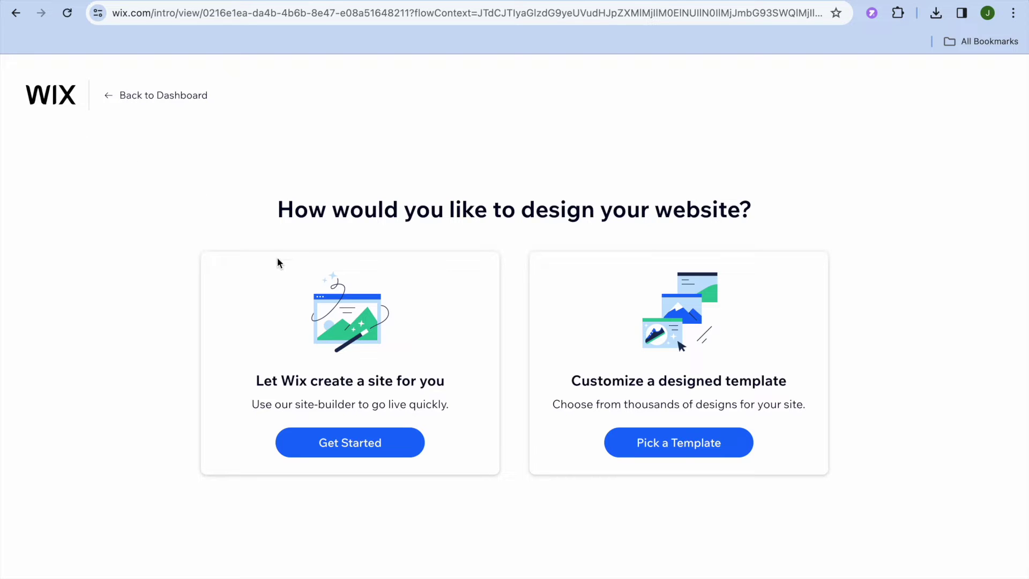
left_click(674, 443)
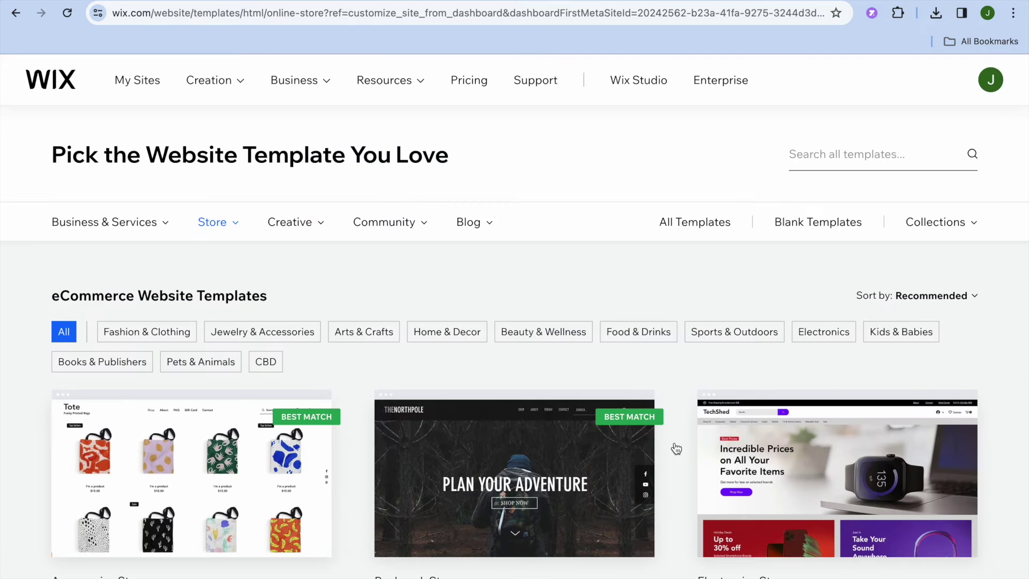
Open the Accessories Store template with the "Always Be Original" cap design for editing and dismiss the AI site text dialog.
scroll(563, 396, "down", 5)
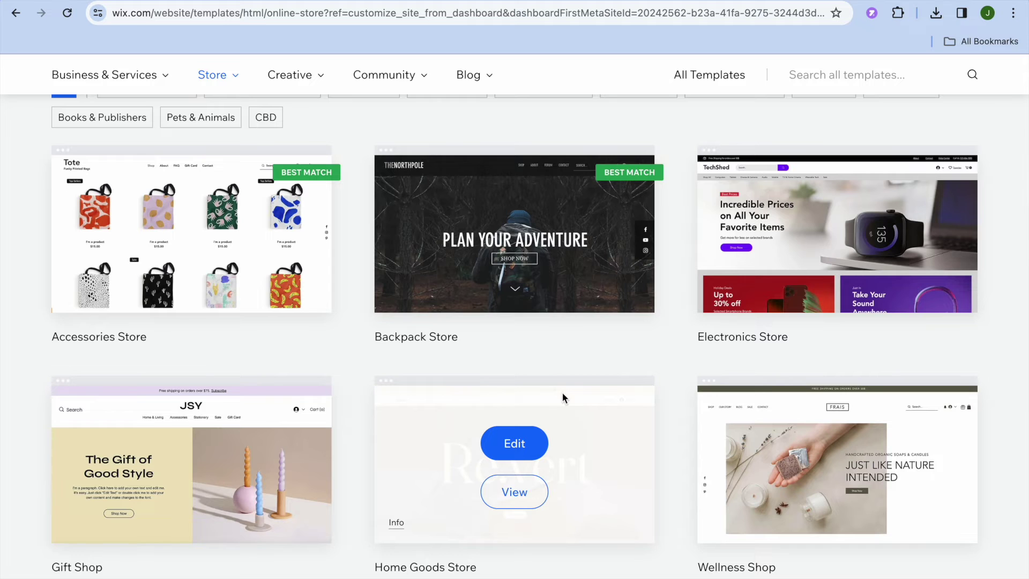
scroll(563, 397, "down", 9)
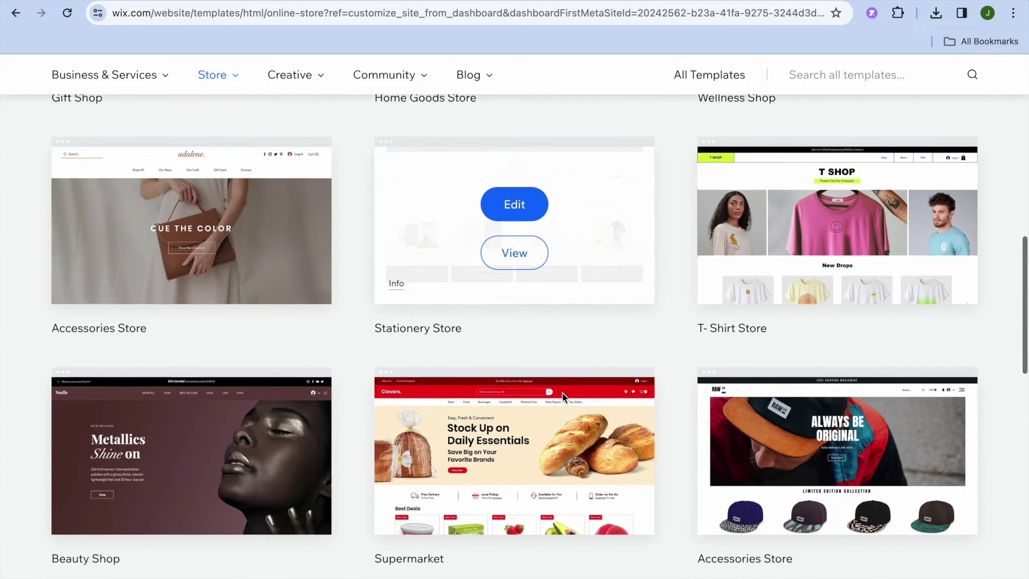
scroll(562, 396, "down", 4)
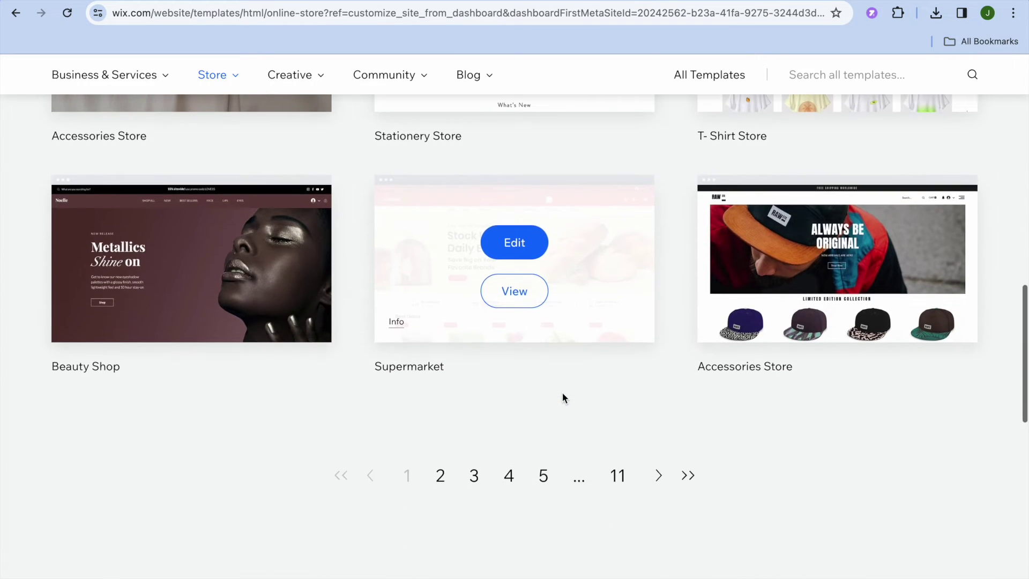
scroll(561, 395, "up", 4)
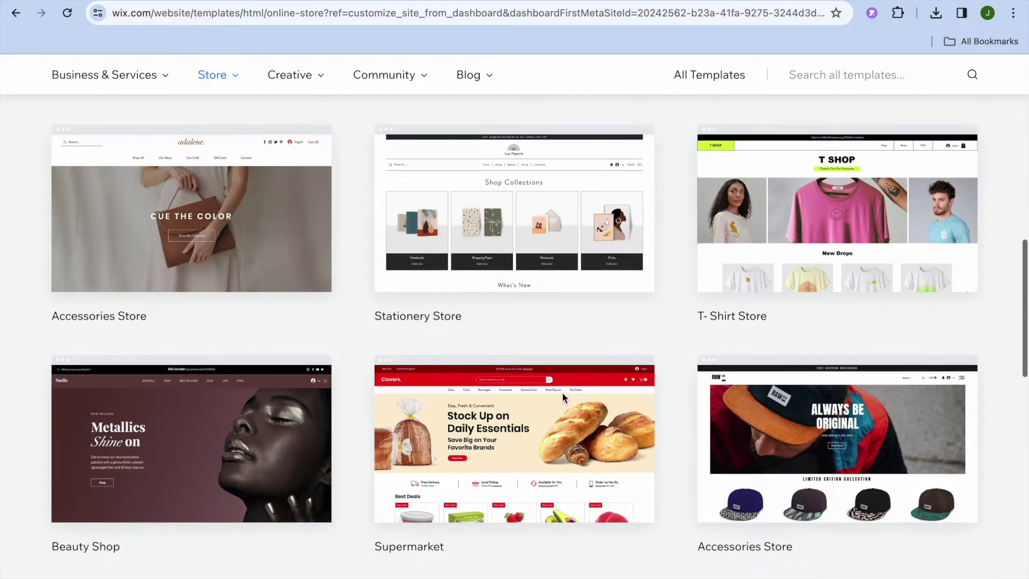
scroll(562, 395, "down", 3)
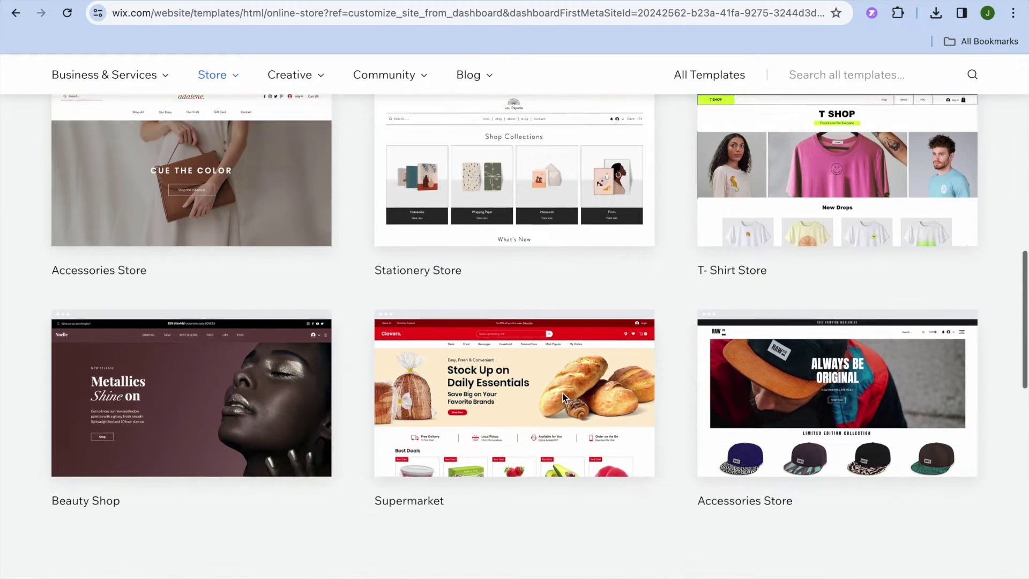
scroll(562, 396, "down", 3)
mouse_move(748, 313)
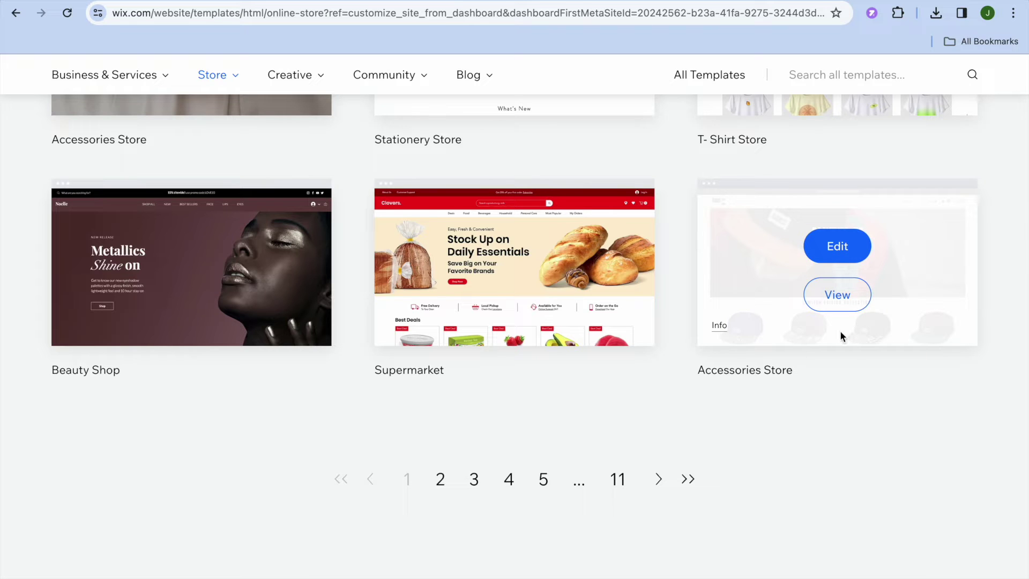
left_click(849, 256)
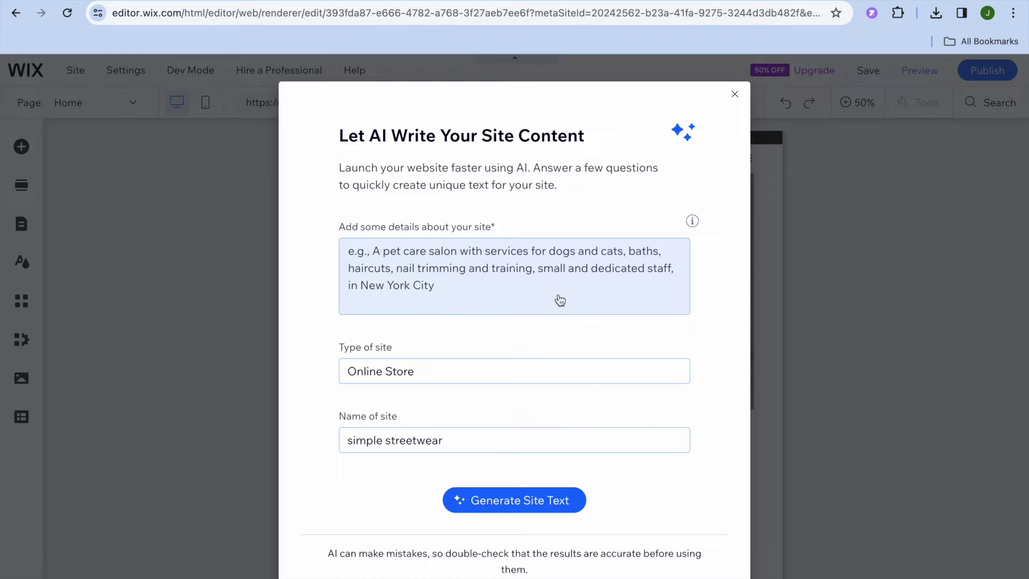
left_click(492, 312)
left_click(735, 95)
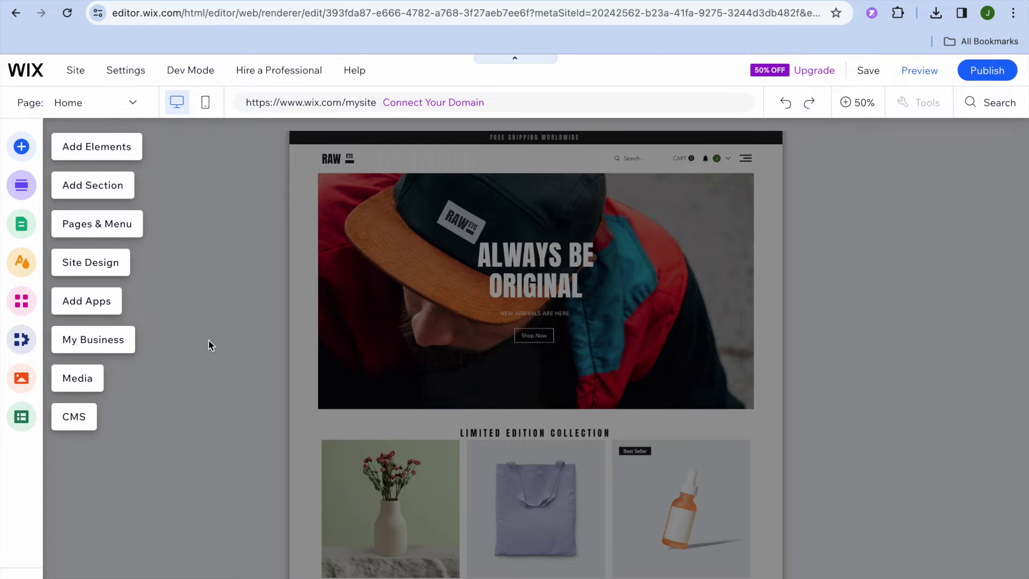
Find Printify in the site editor's App Market and add it to the site.
left_click(21, 302)
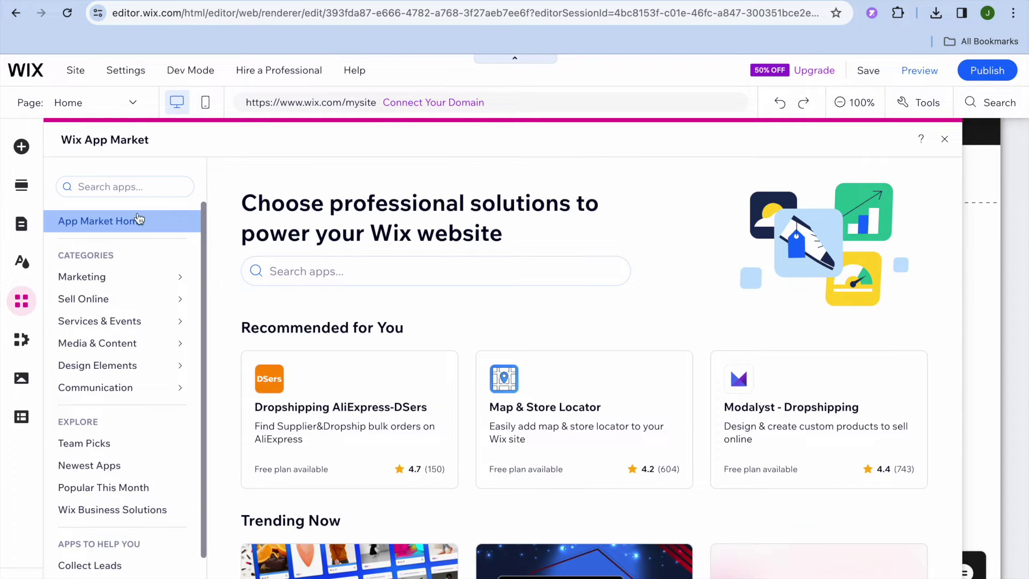
left_click(142, 187)
type("prin")
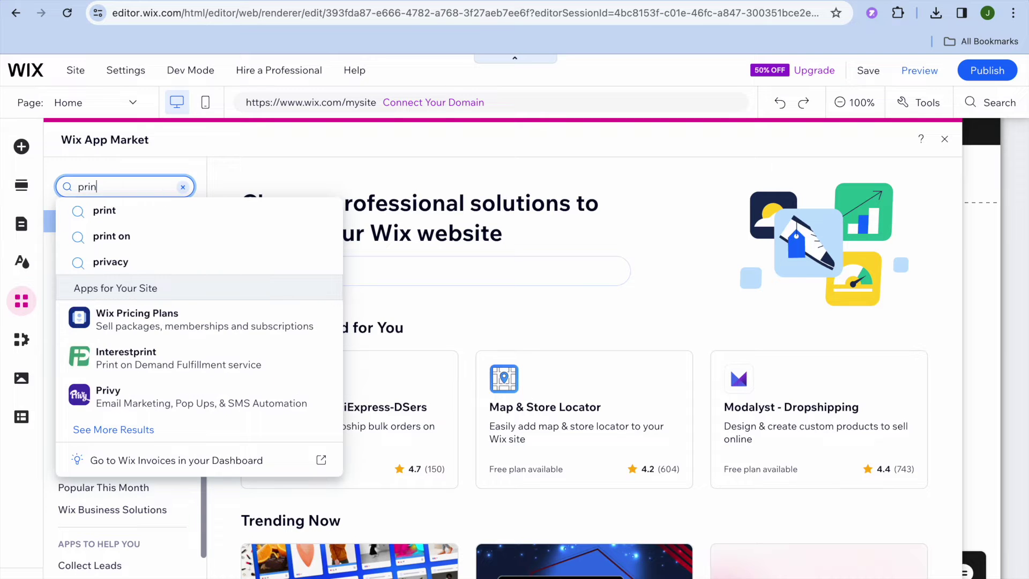
type("ti")
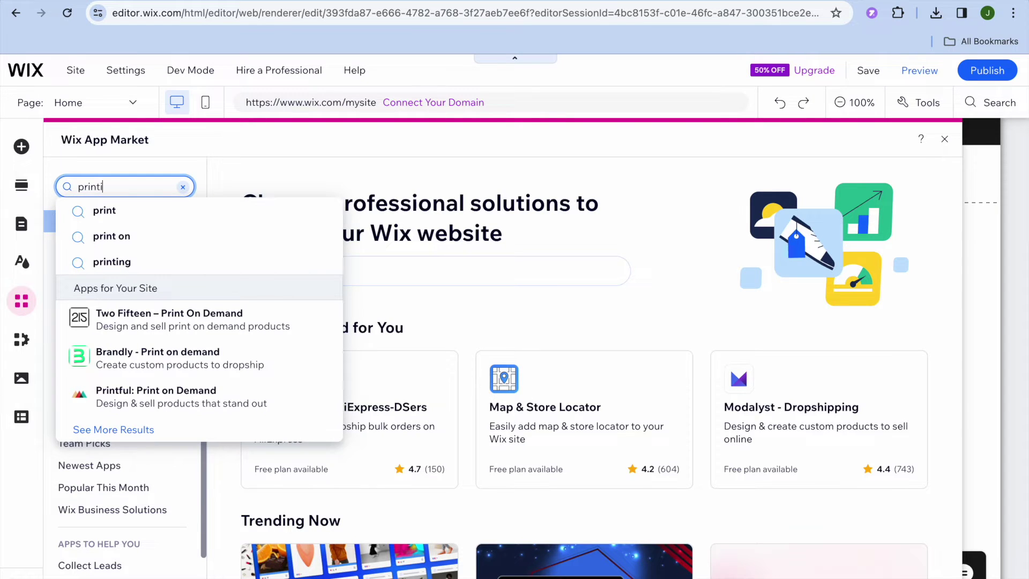
type("fy")
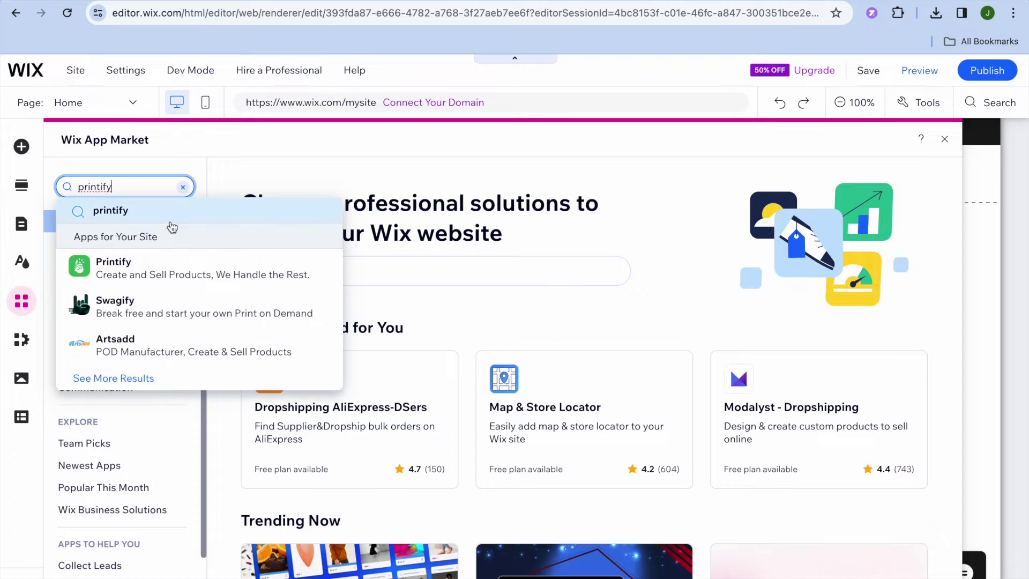
left_click(156, 259)
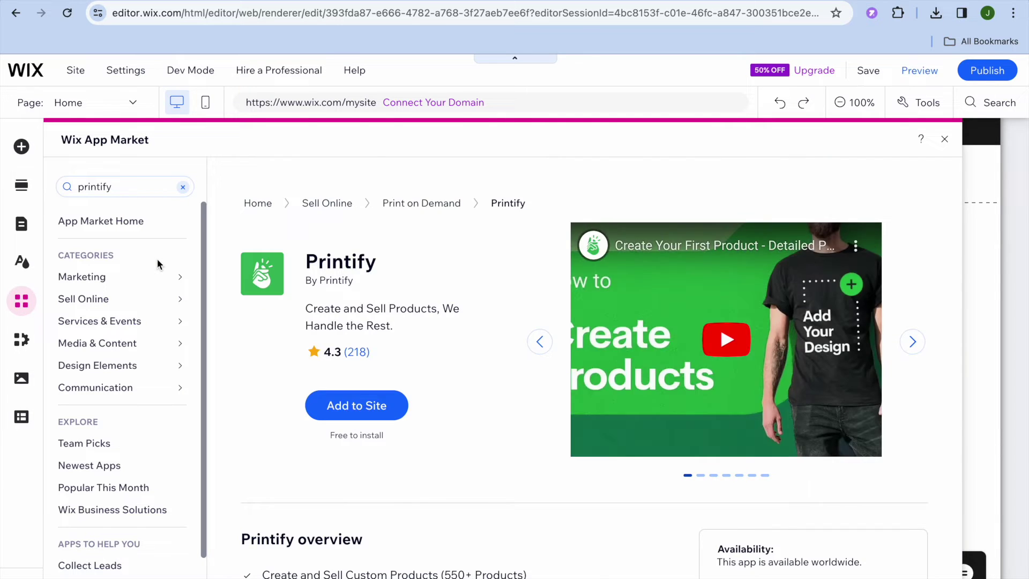
left_click(358, 407)
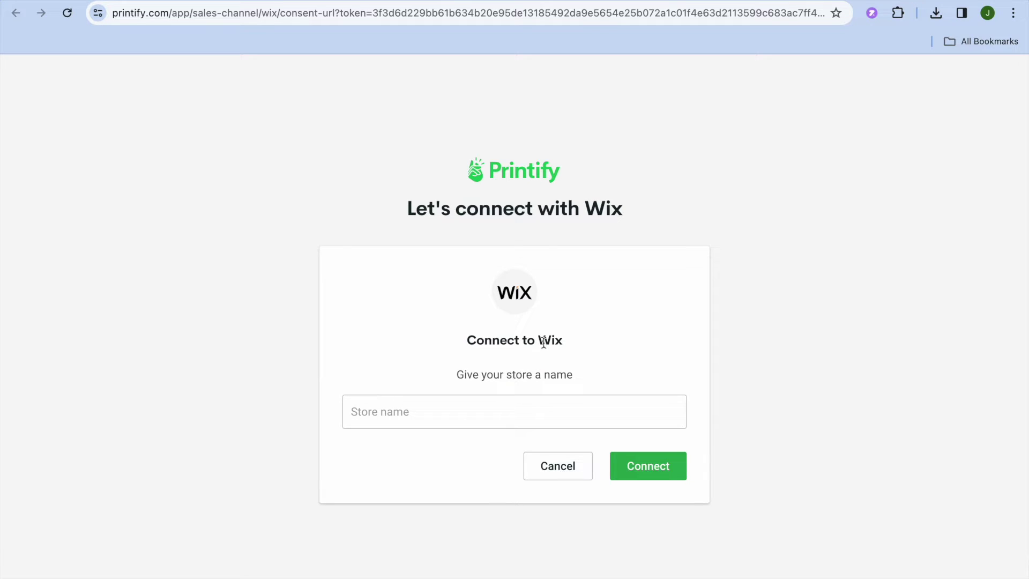
Connect Printify to Wix under the store name "simple store", approve the requested permissions and dismiss the congratulations message.
left_click(459, 411)
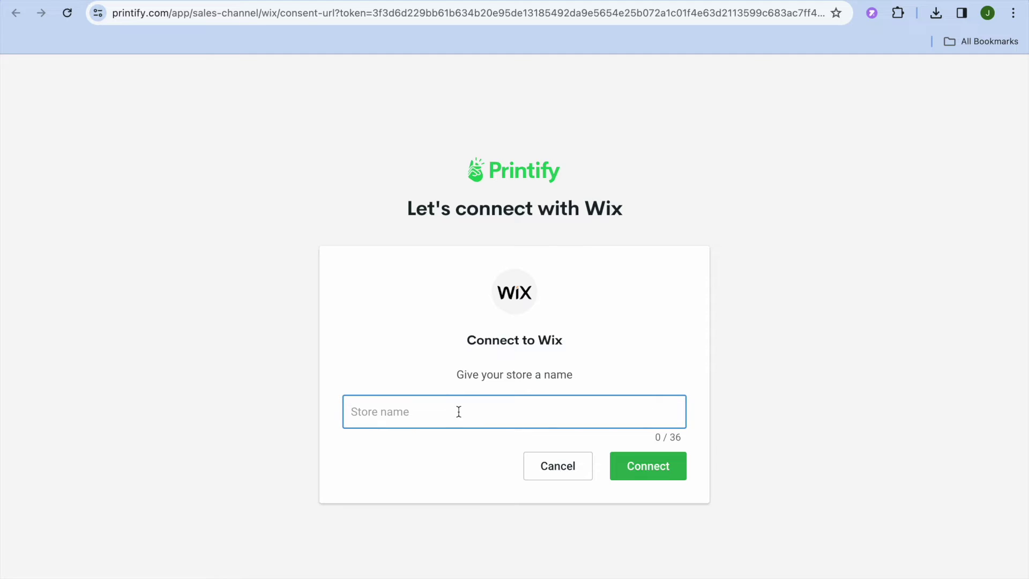
type("simple store")
left_click(681, 475)
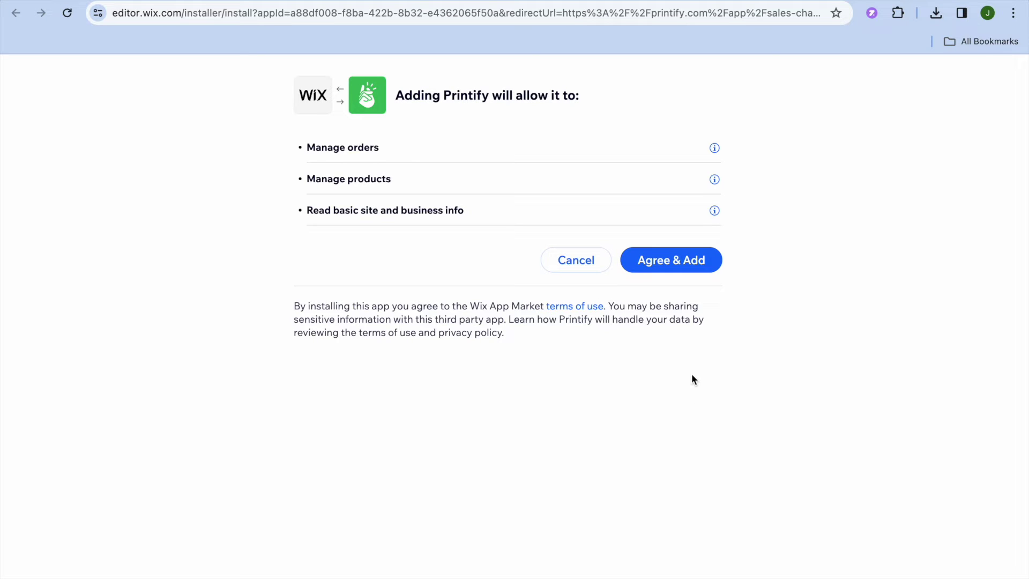
left_click(686, 266)
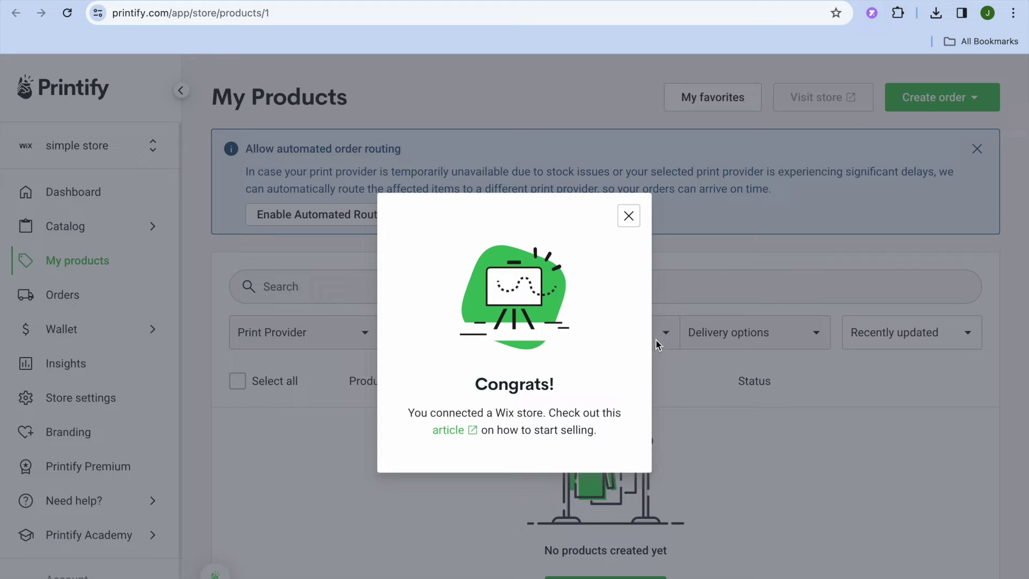
left_click(631, 217)
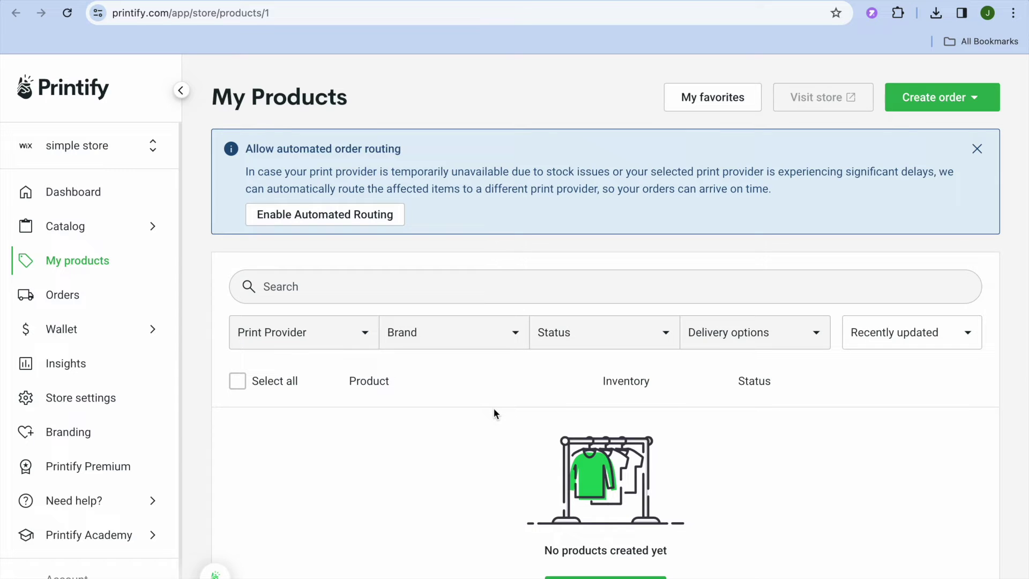
Browse the Printify catalog for "caps" and open the OTTO Cap Trucker Caps product.
scroll(494, 409, "down", 2)
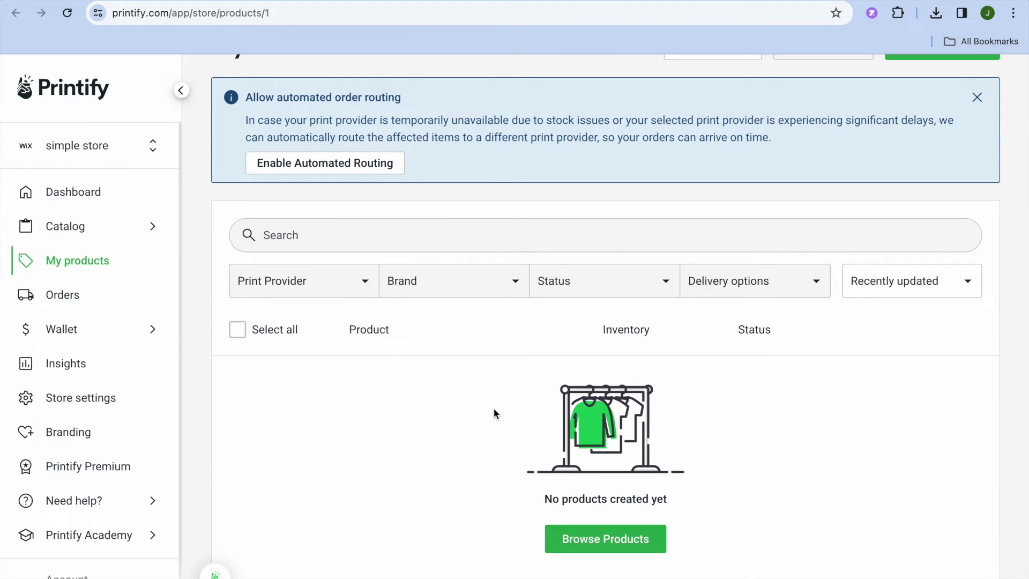
left_click(610, 541)
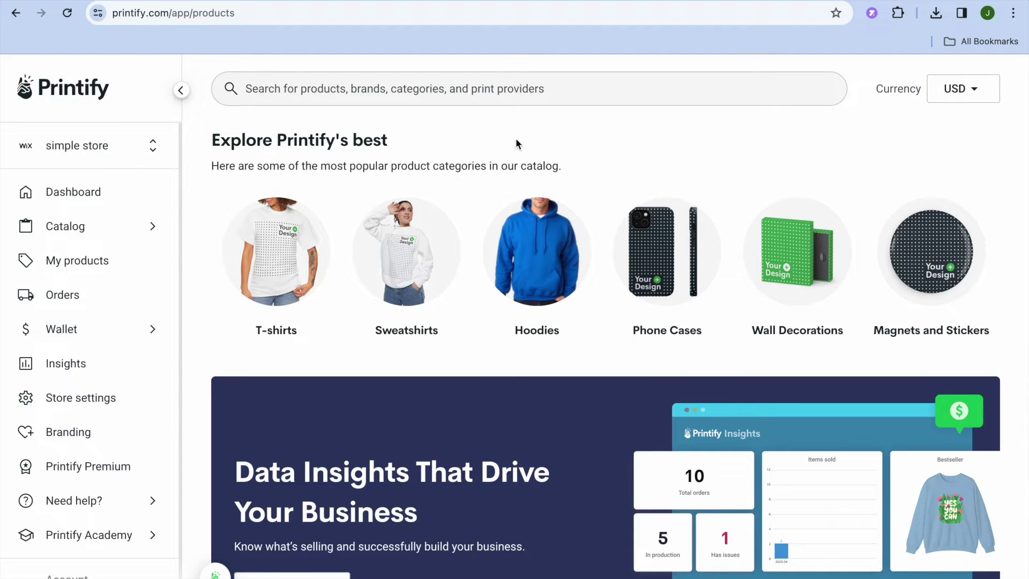
left_click(500, 89)
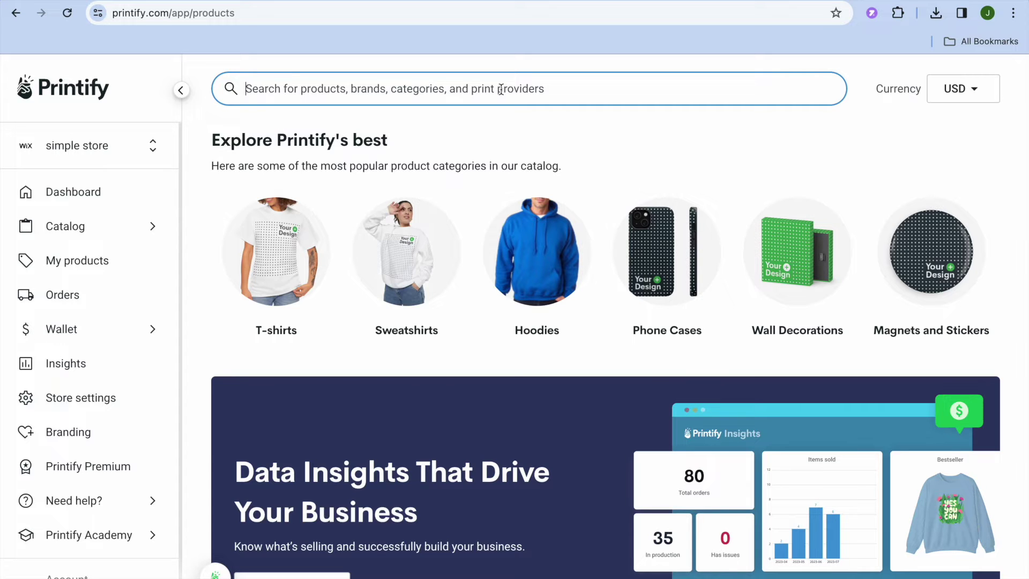
type("ca")
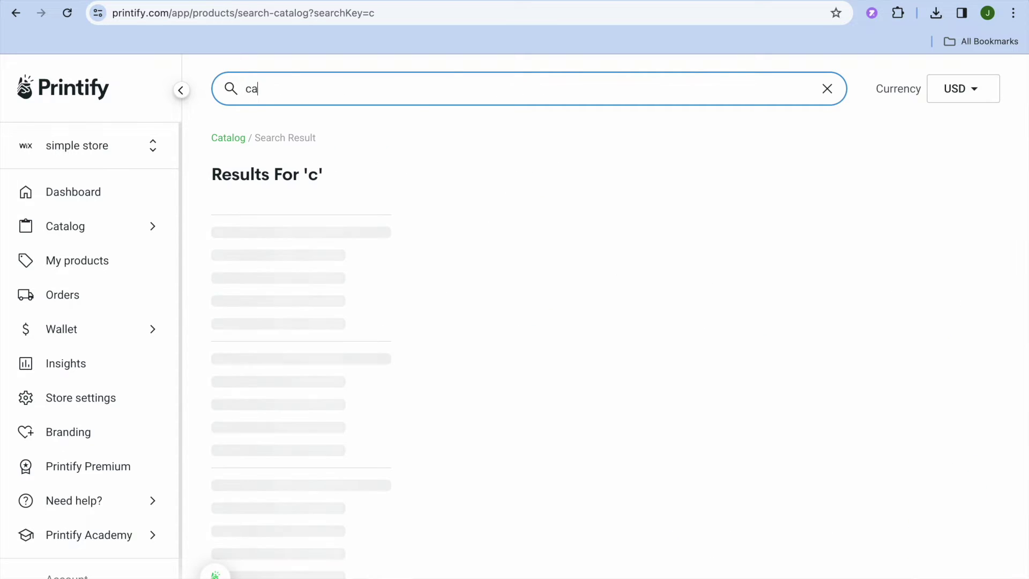
type("p")
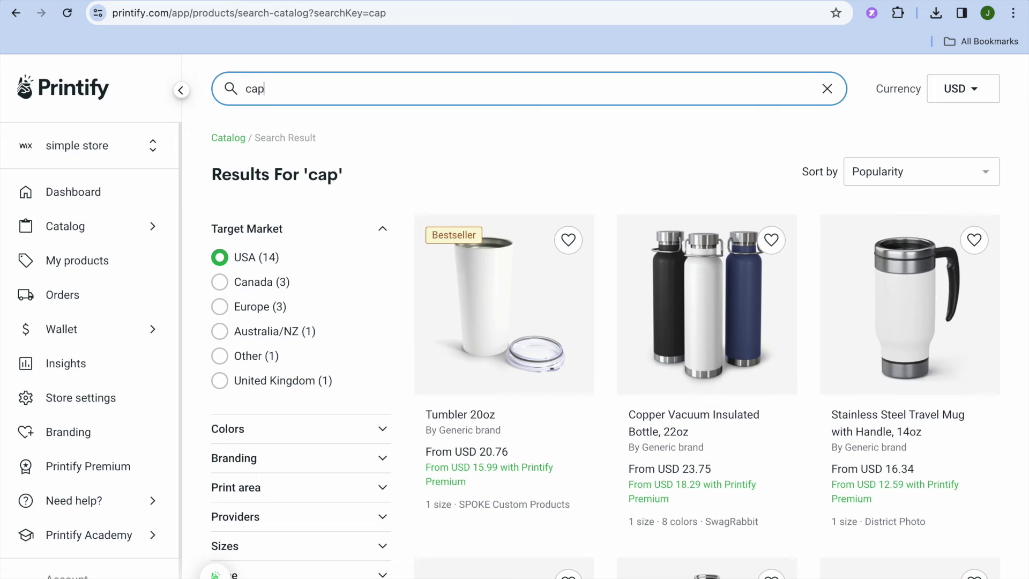
type("s")
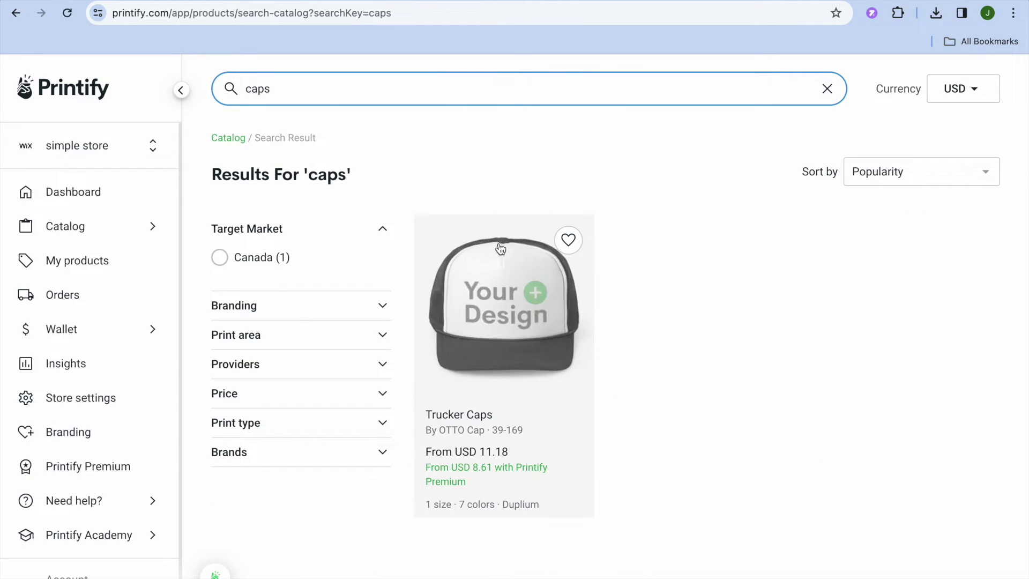
left_click(485, 295)
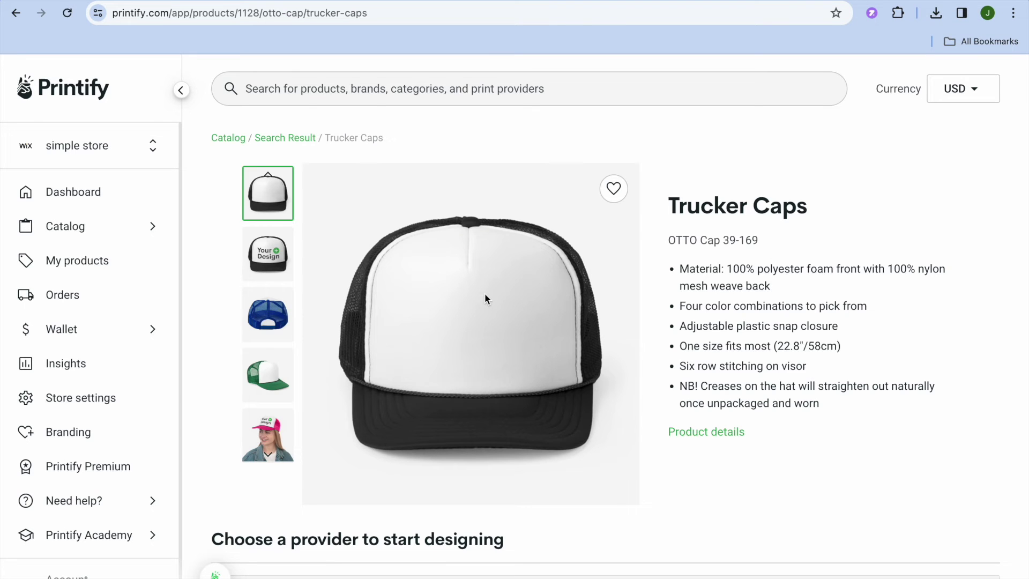
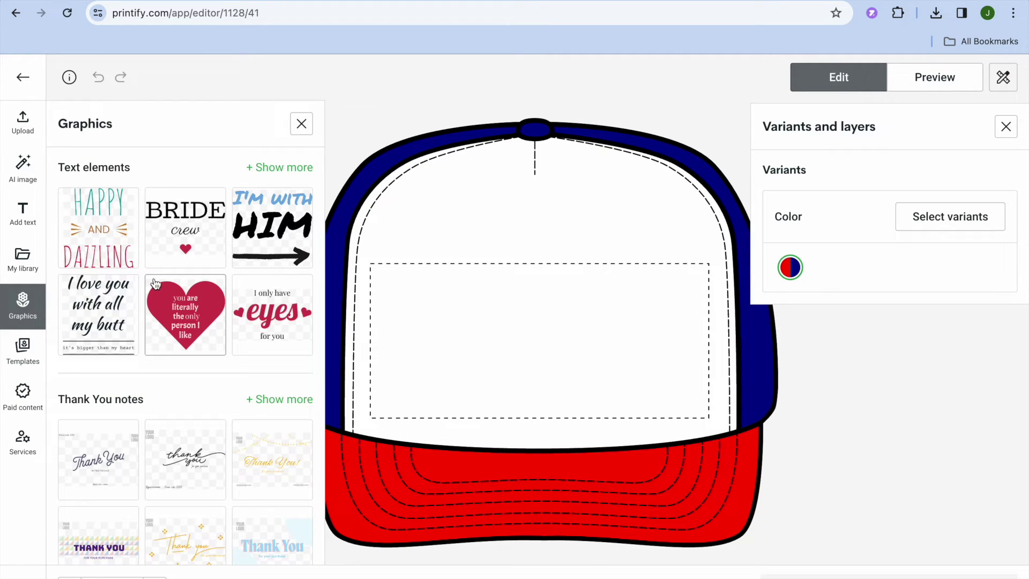
Place the "Gracias!" graphic from the Thank you notes collection on the cap's front and save the product.
scroll(164, 365, "down", 3)
scroll(164, 364, "down", 7)
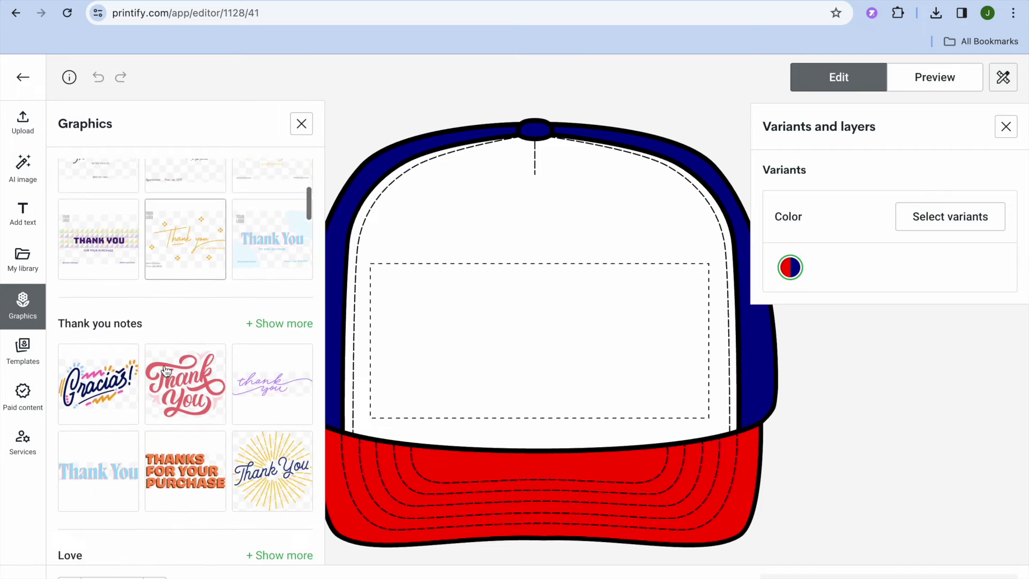
scroll(166, 371, "up", 2)
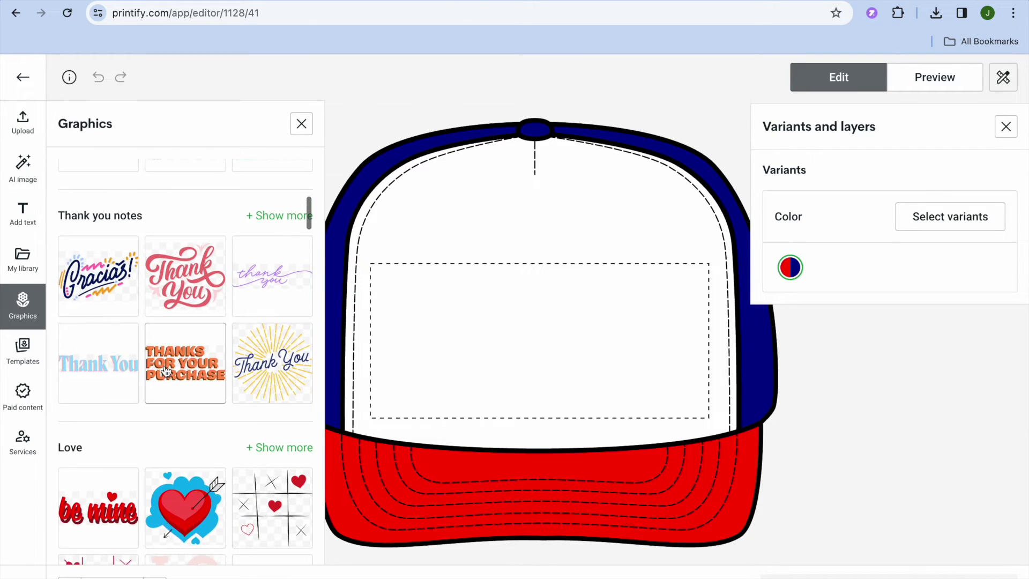
left_click(107, 295)
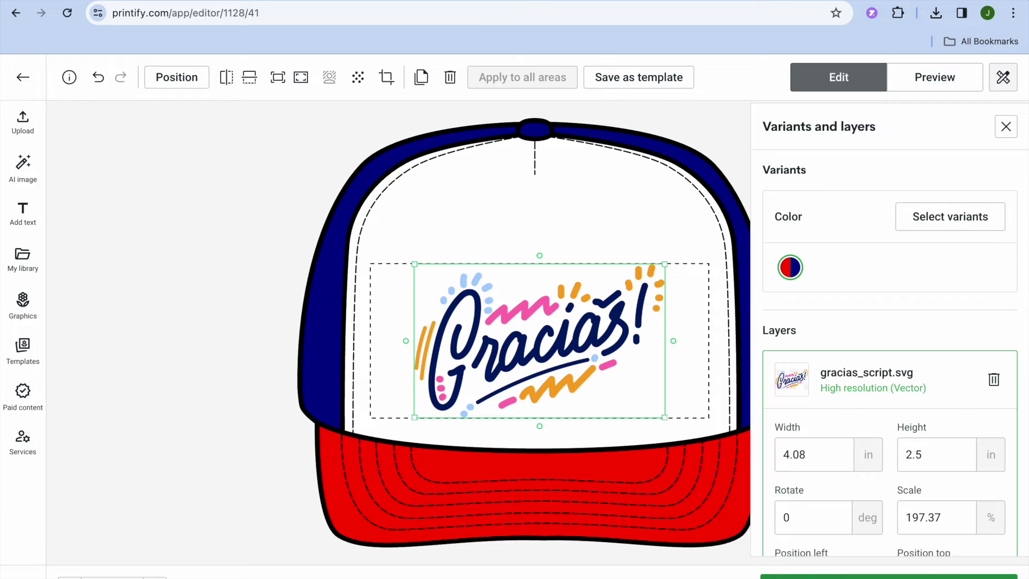
left_click(889, 576)
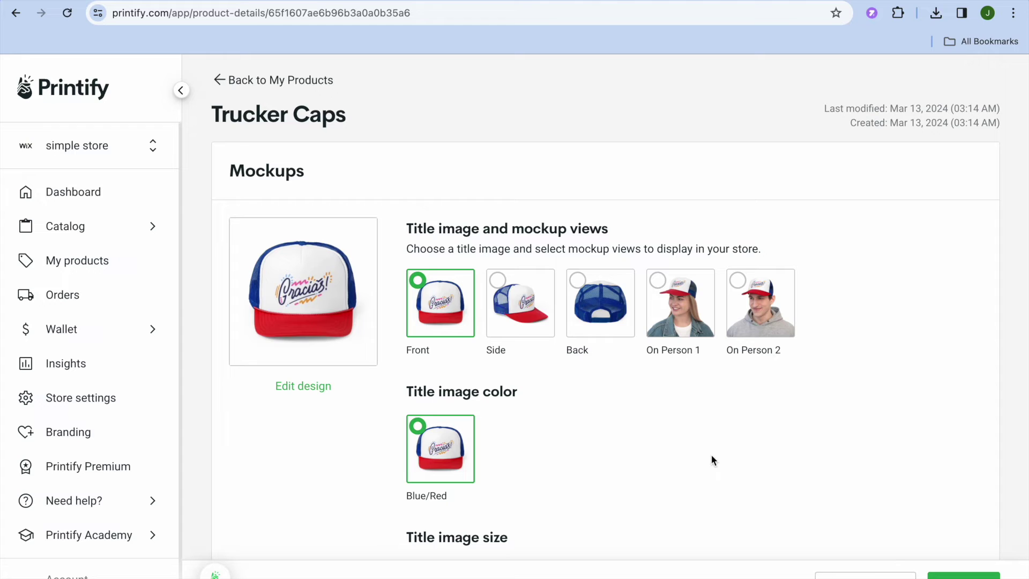
Use the On Person 1 mockup as the Trucker Caps title image and review the listing description and pricing.
left_click(661, 288)
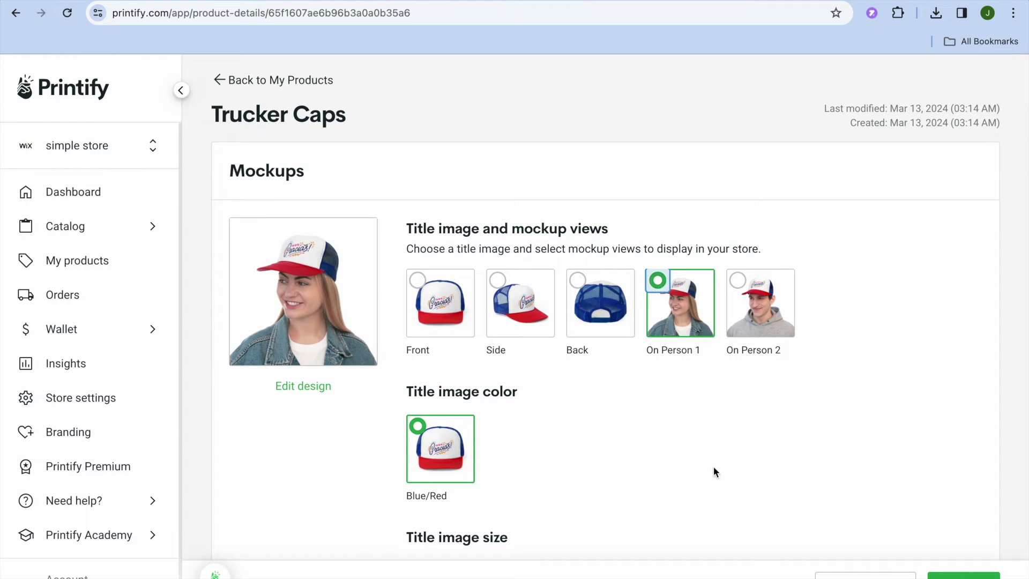
scroll(714, 468, "down", 9)
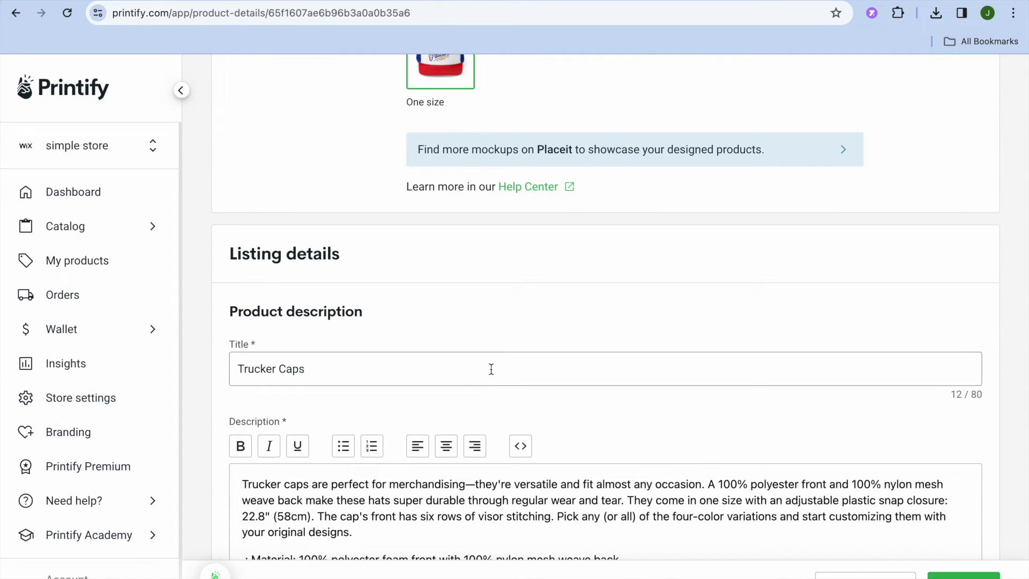
scroll(586, 413, "down", 6)
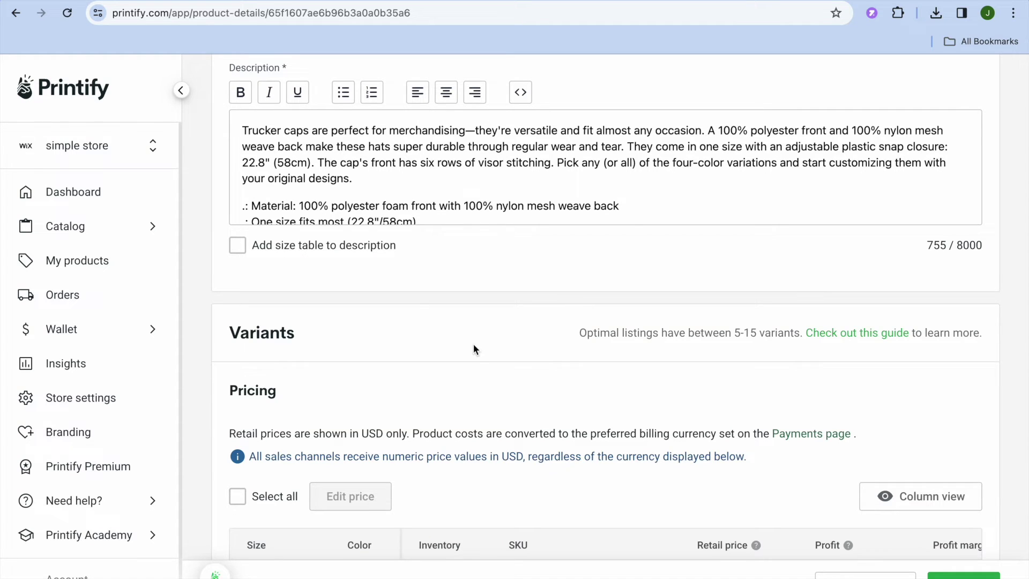
scroll(473, 345, "down", 3)
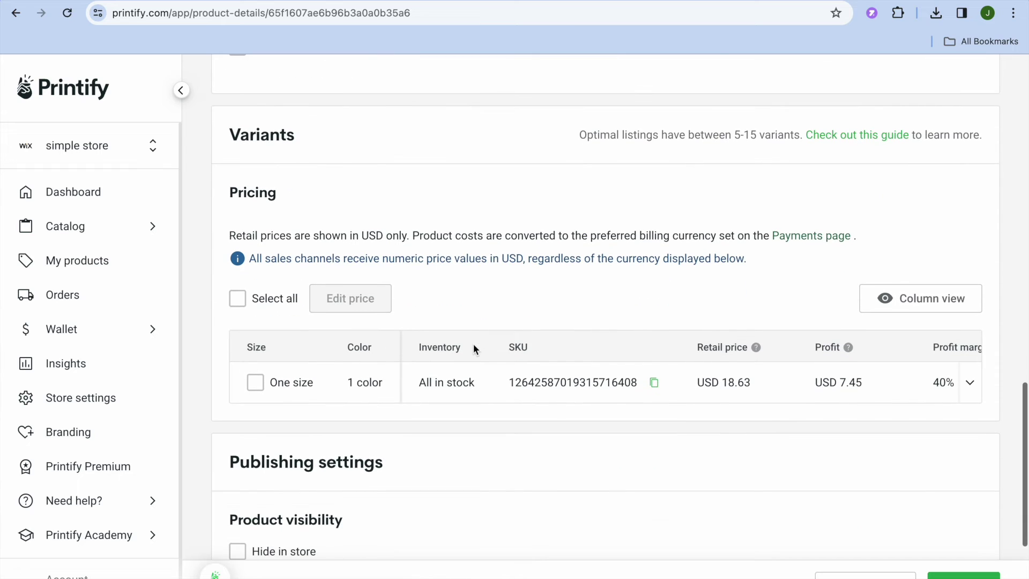
Set the profit margin of the One size variant to 50% and apply it.
left_click(255, 382)
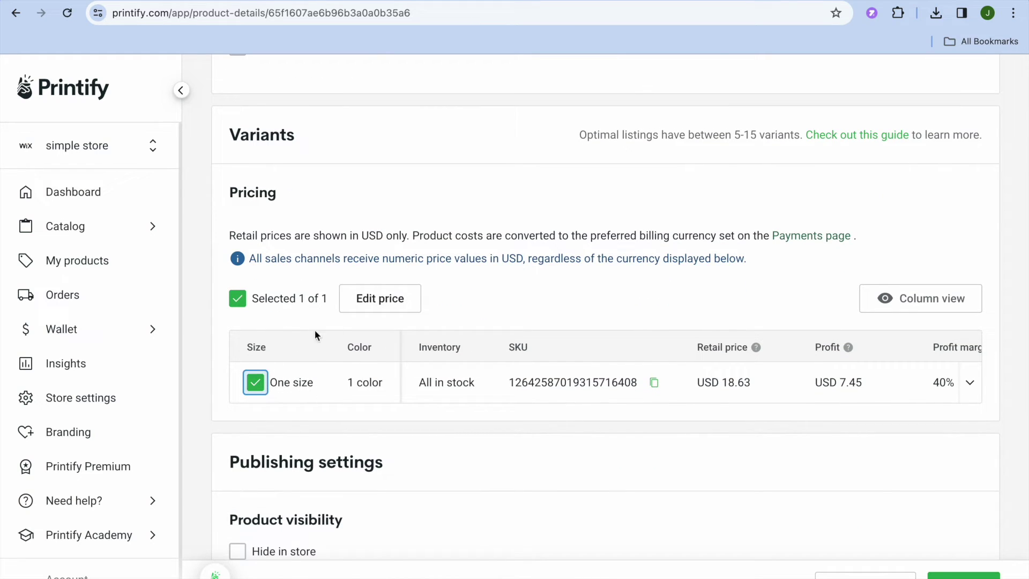
left_click(382, 299)
left_click(394, 387)
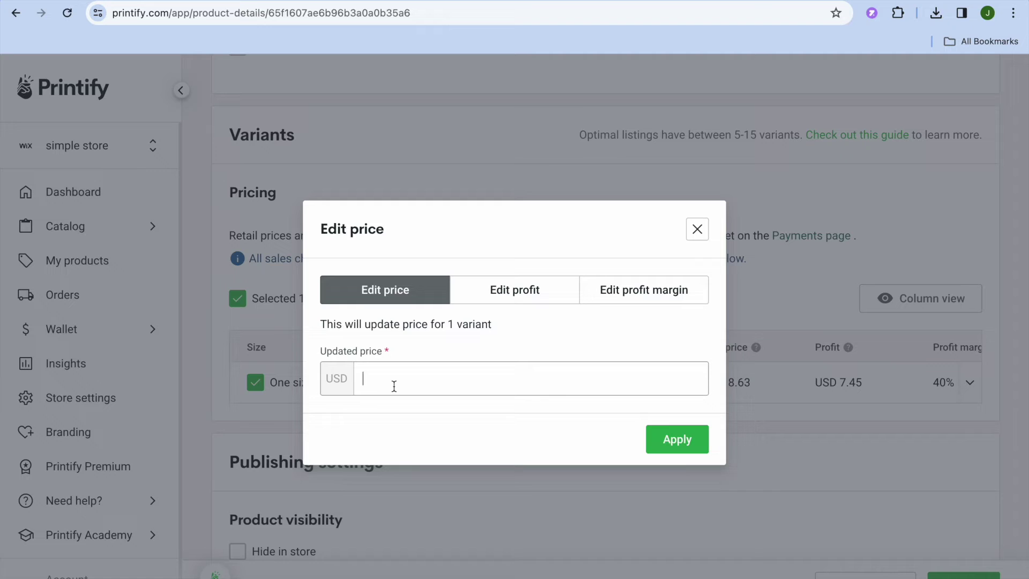
left_click(614, 293)
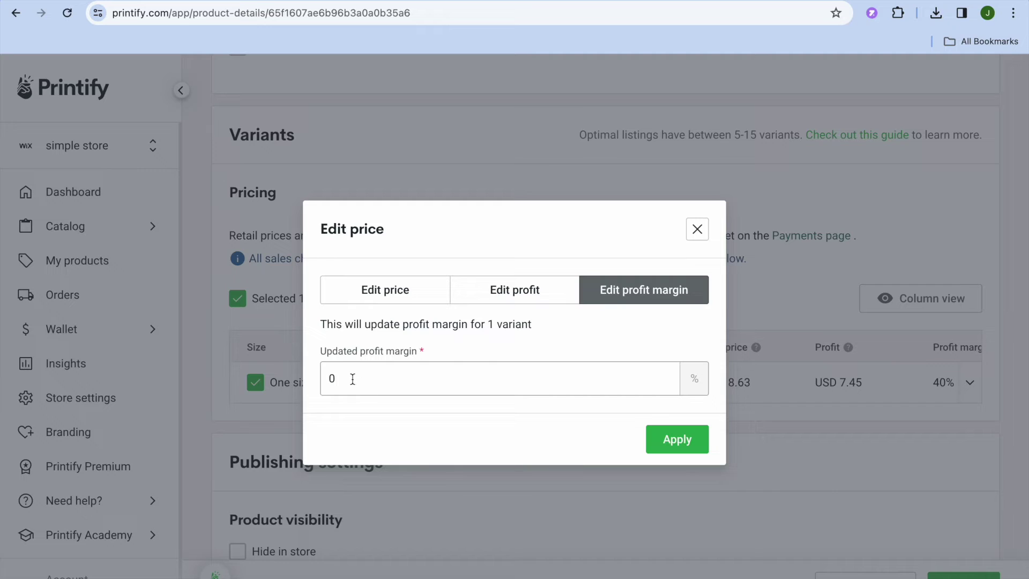
left_click_drag(349, 379, 313, 386)
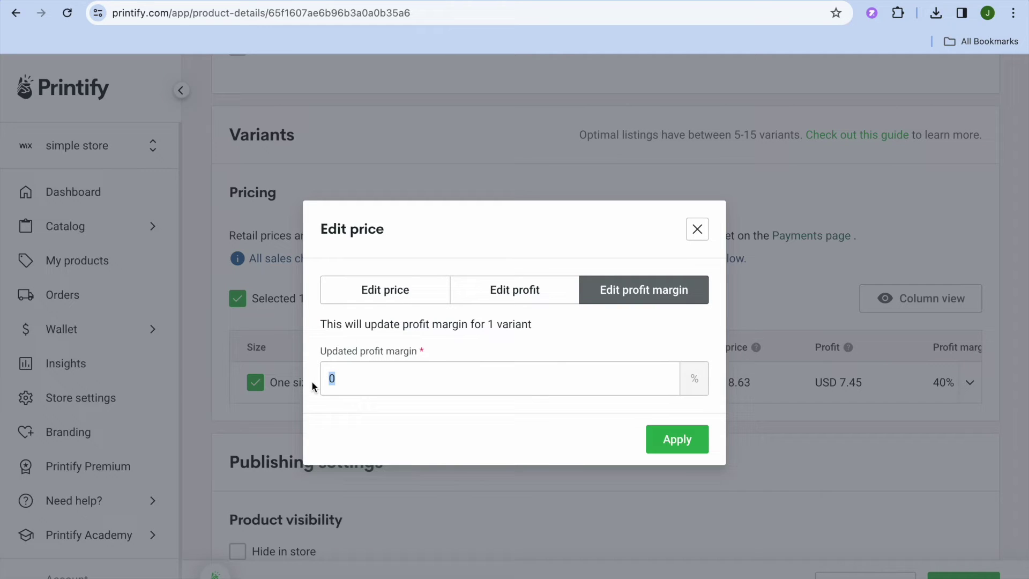
type("50")
left_click(684, 440)
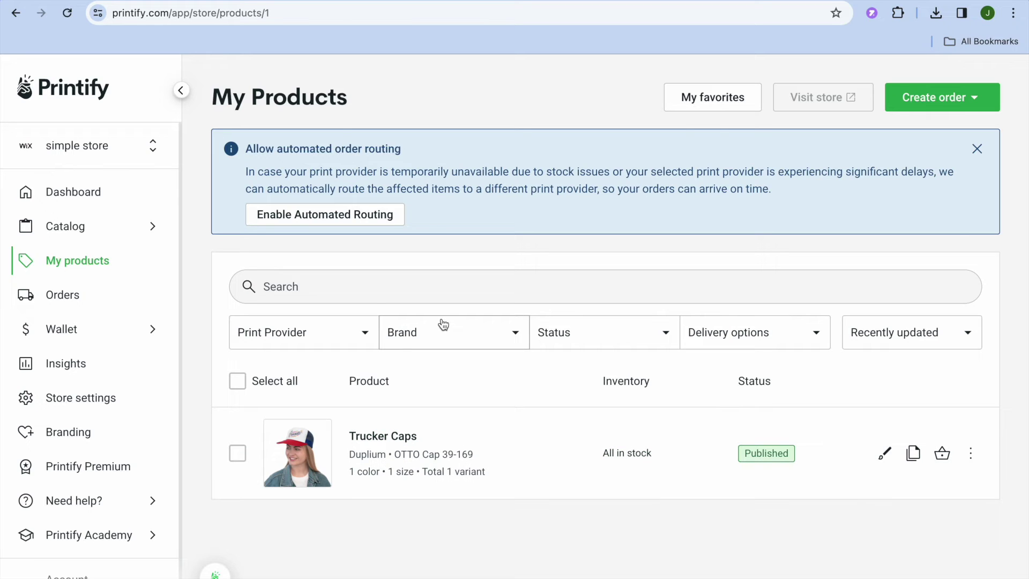
Switch back to the Wix editor, close the App Market and open the store's Product Page.
left_click(246, 0)
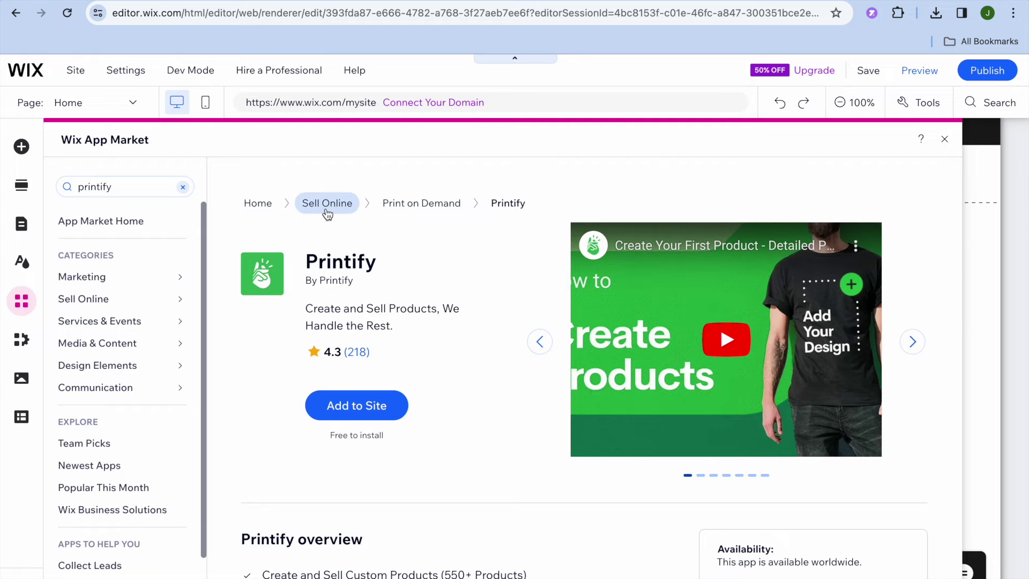
left_click(944, 139)
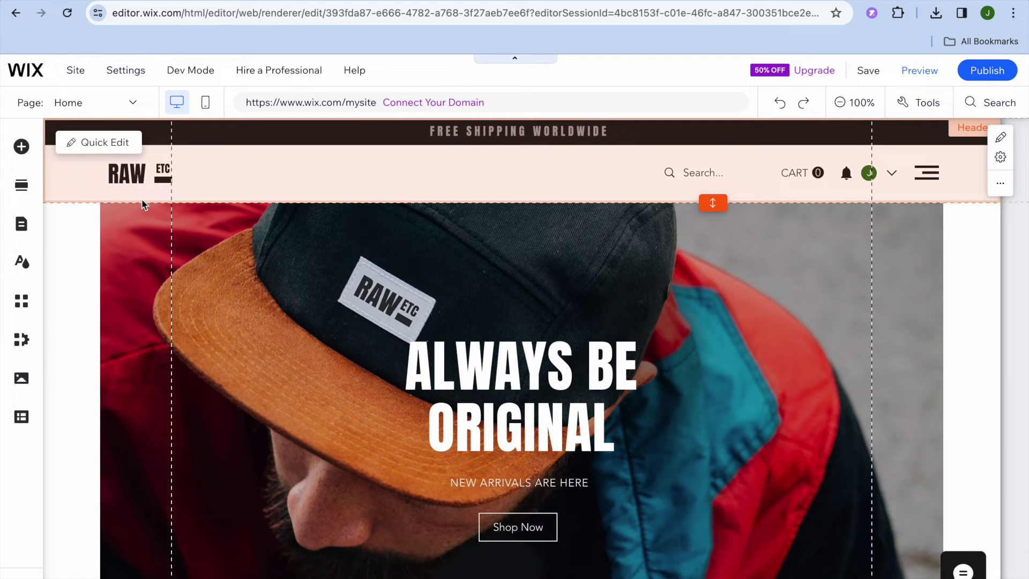
left_click(133, 111)
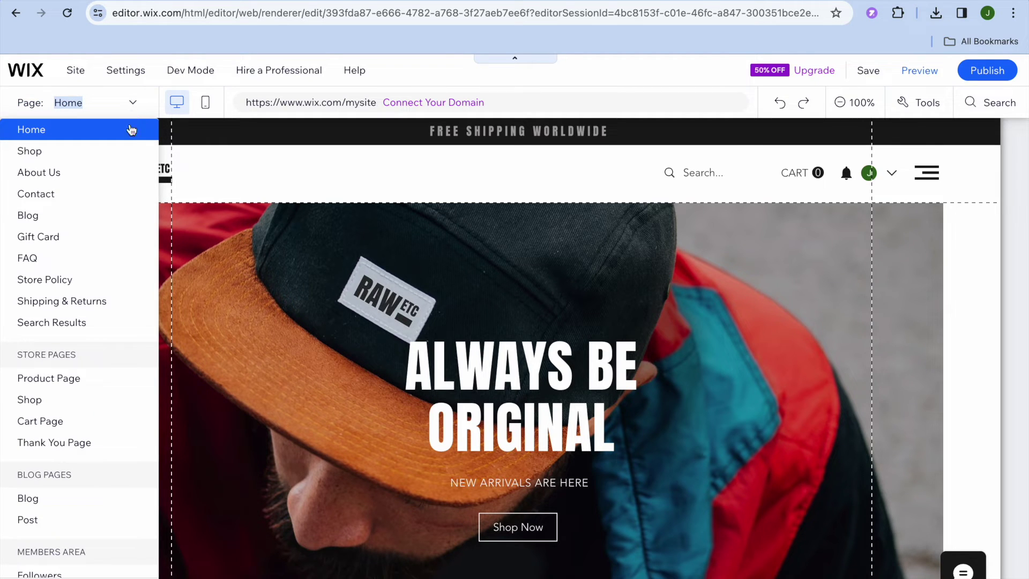
left_click(69, 381)
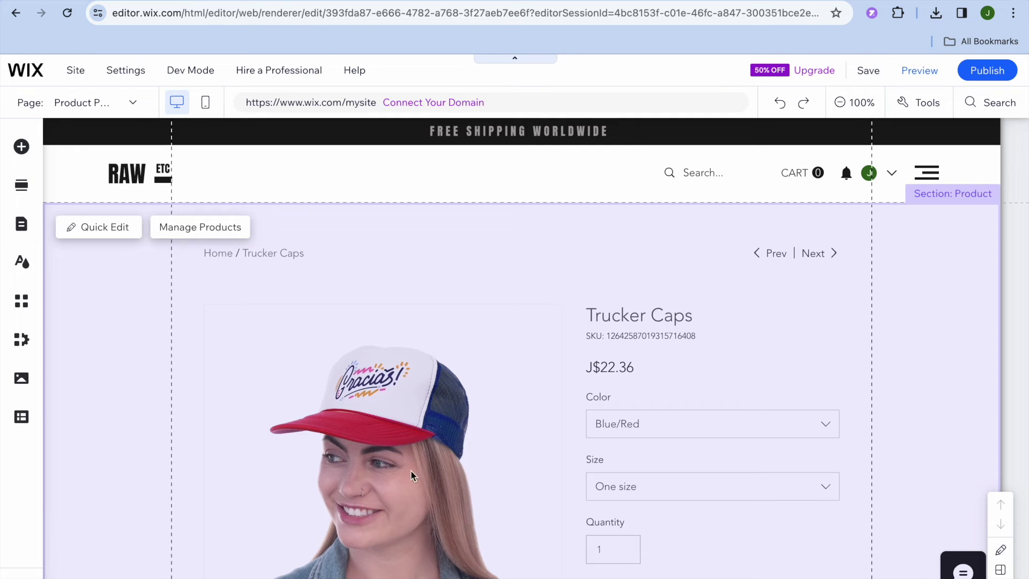
Preview the Trucker Caps product page, check the front-view and hoodie model photos and the description, and return to editing.
scroll(410, 482, "down", 3)
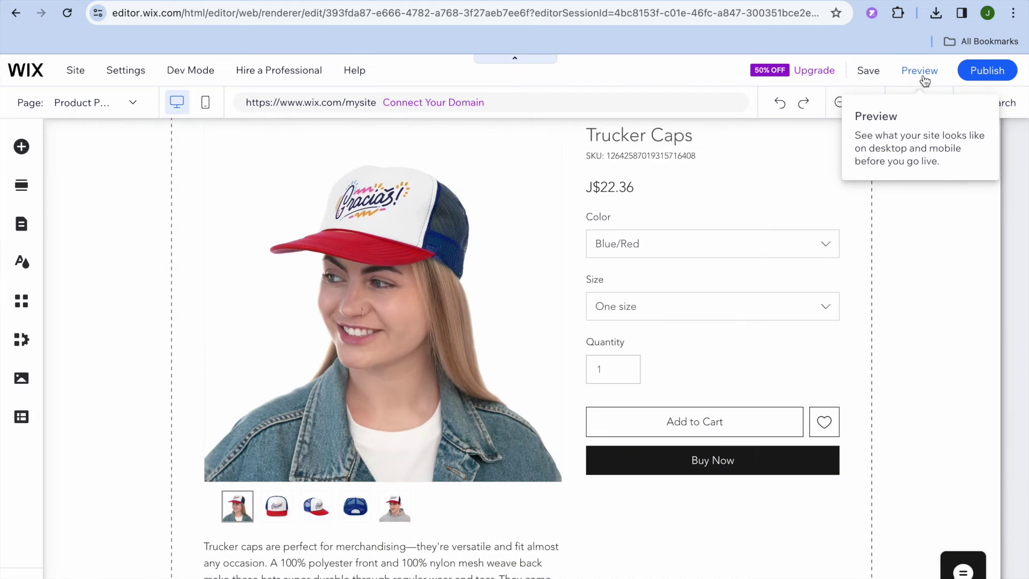
left_click(923, 75)
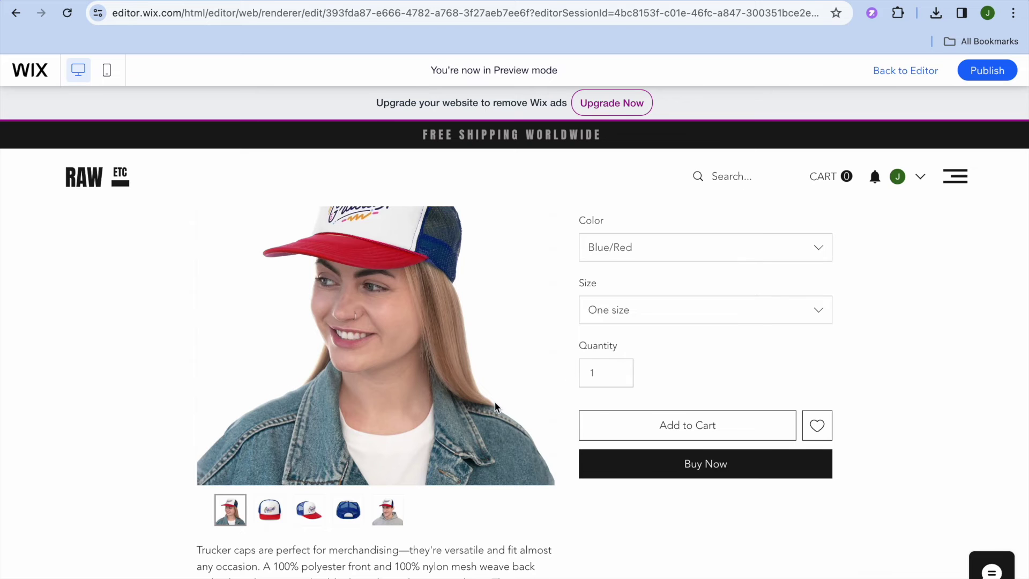
scroll(495, 408, "down", 5)
scroll(496, 407, "up", 8)
scroll(495, 408, "down", 5)
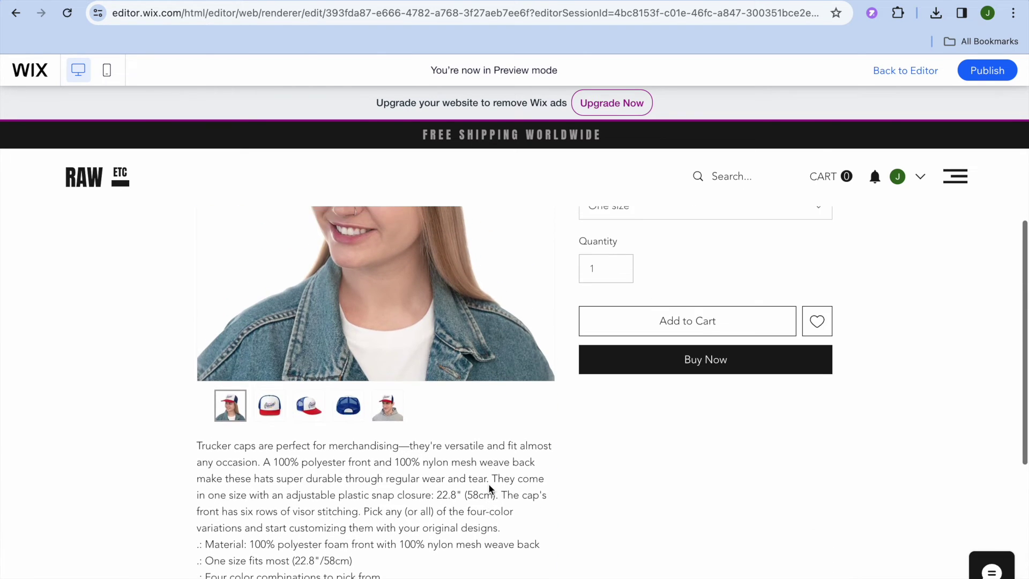
left_click(271, 412)
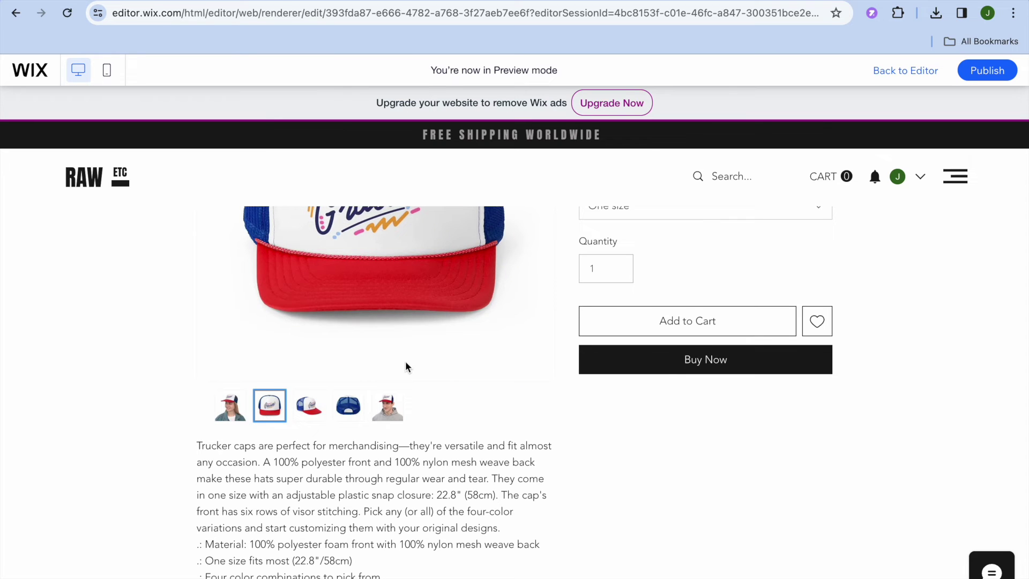
scroll(406, 367, "up", 2)
left_click(394, 513)
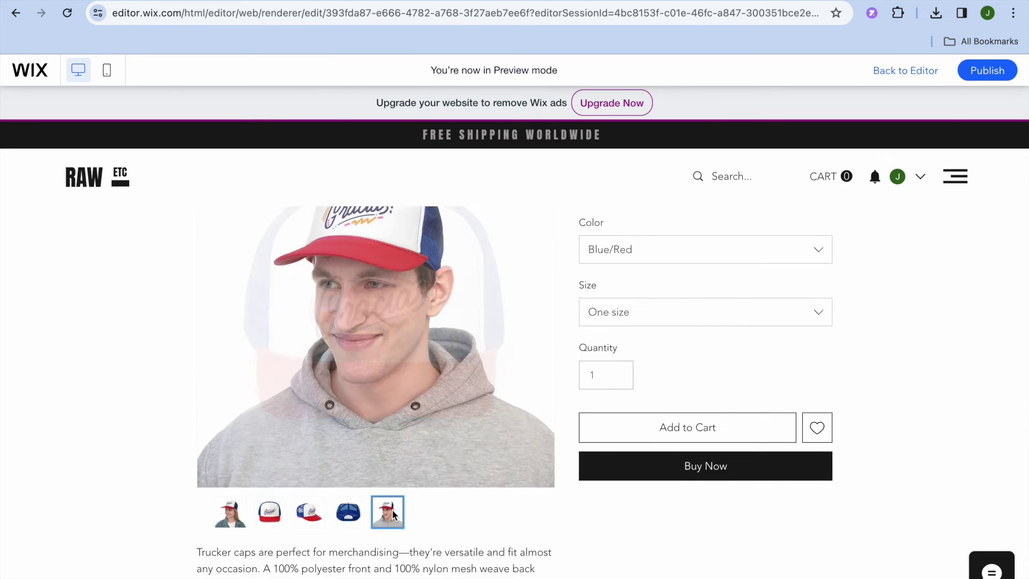
scroll(394, 513, "up", 1)
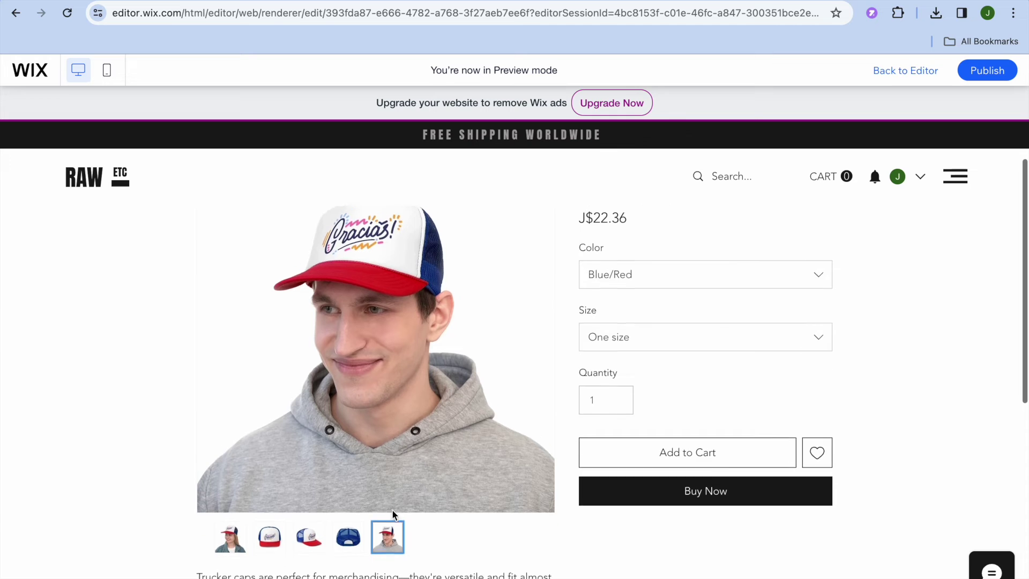
scroll(393, 515, "down", 1)
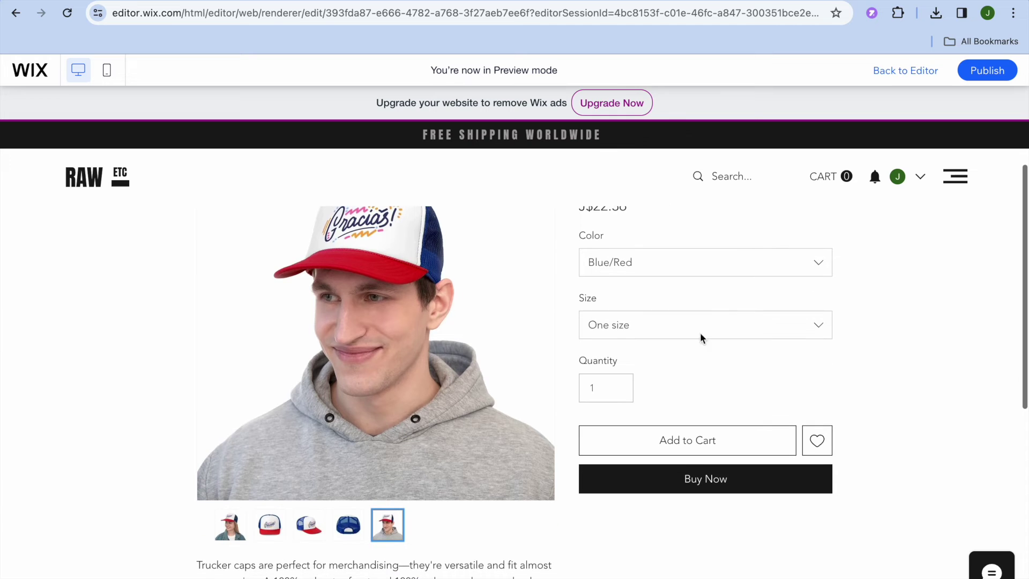
left_click(913, 75)
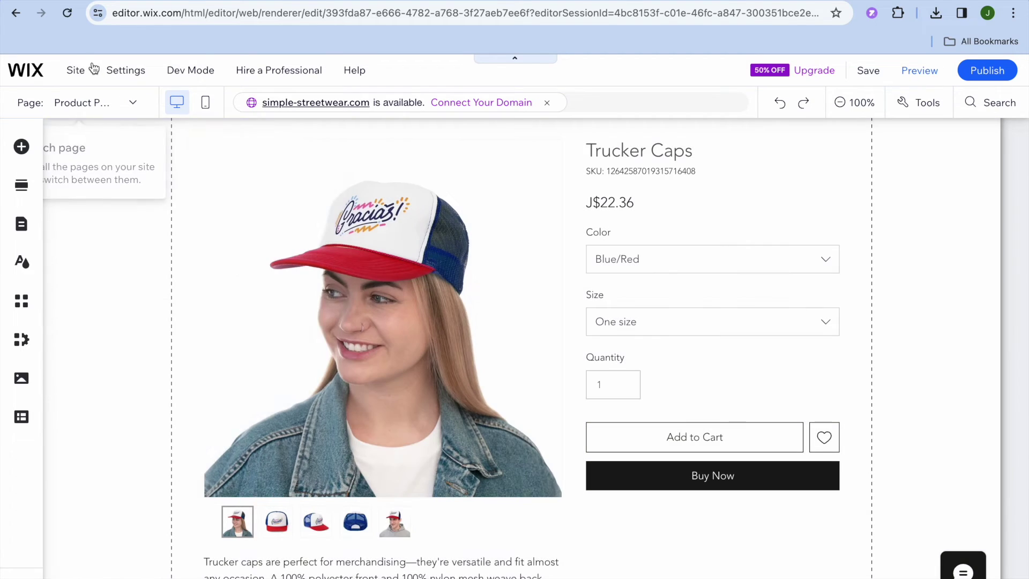
Leave the site editor for the site's dashboard and open its Settings page.
mouse_move(85, 77)
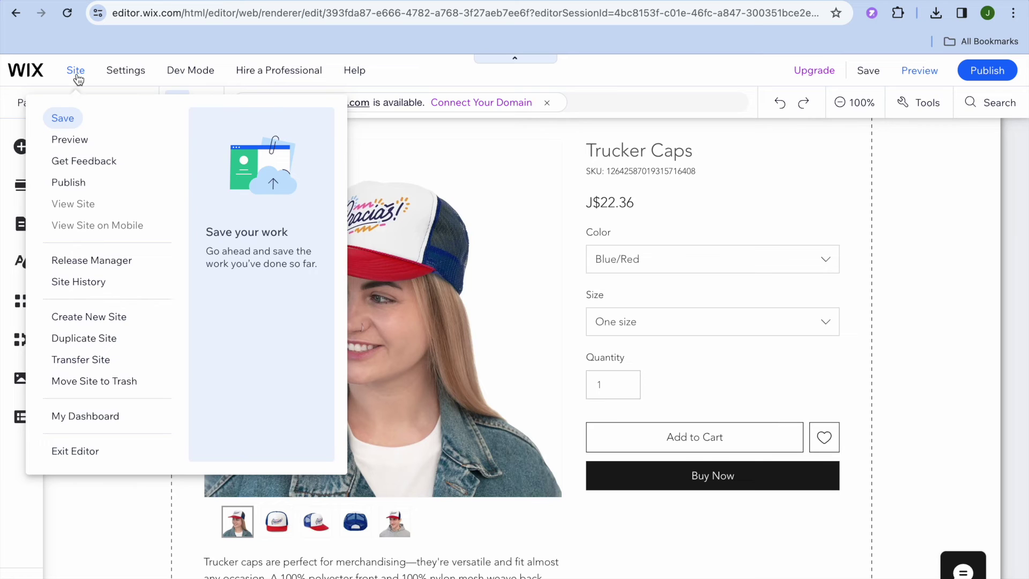
left_click(100, 417)
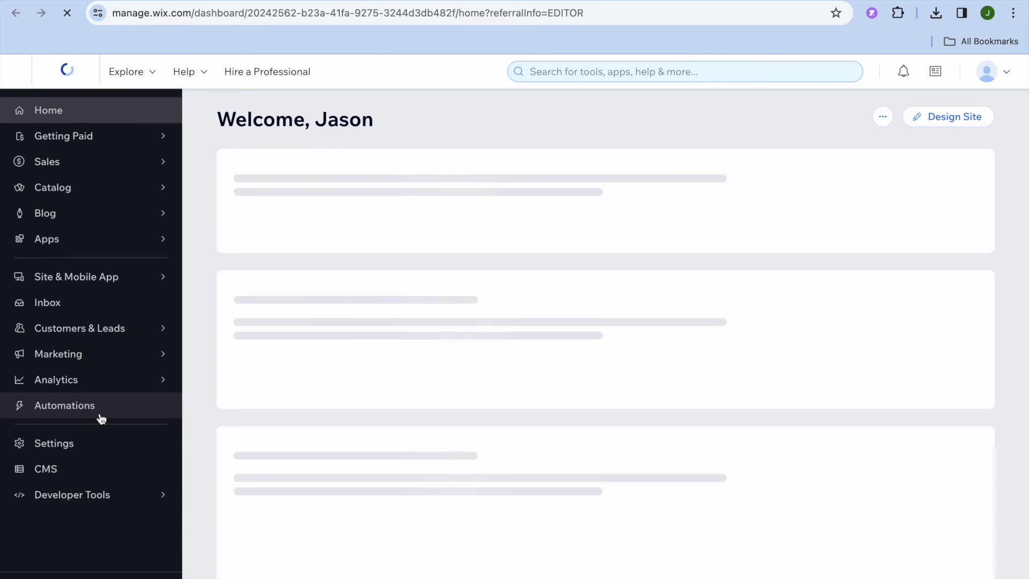
mouse_move(99, 418)
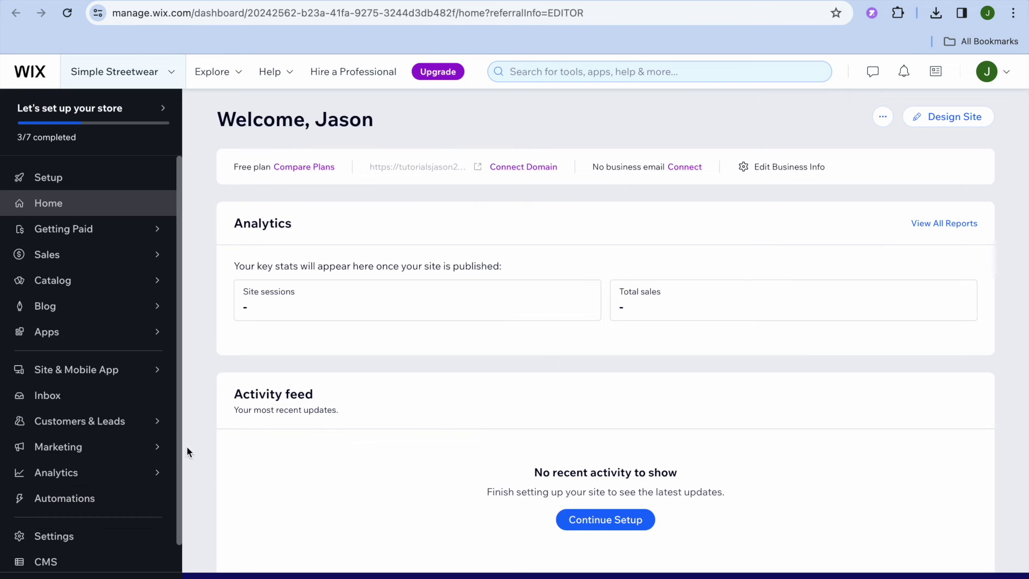
scroll(179, 446, "down", 1)
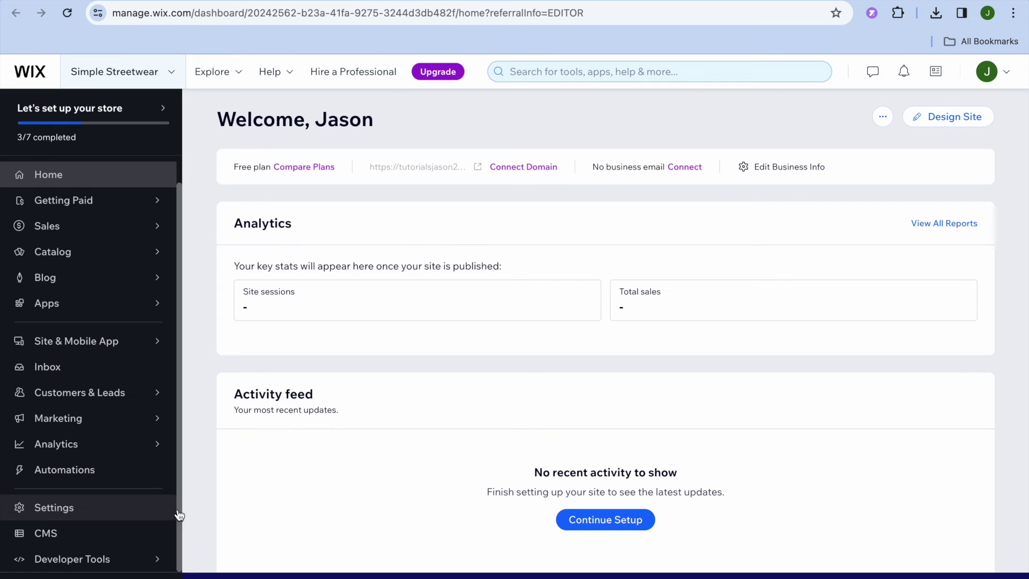
left_click(123, 519)
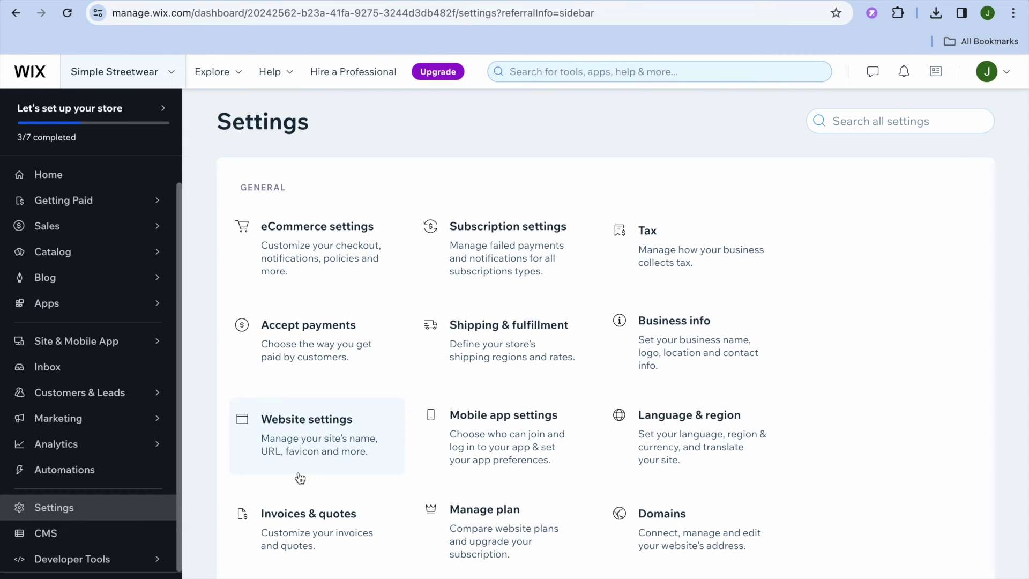
Look through the general settings categories and open Accept payments.
scroll(300, 478, "down", 4)
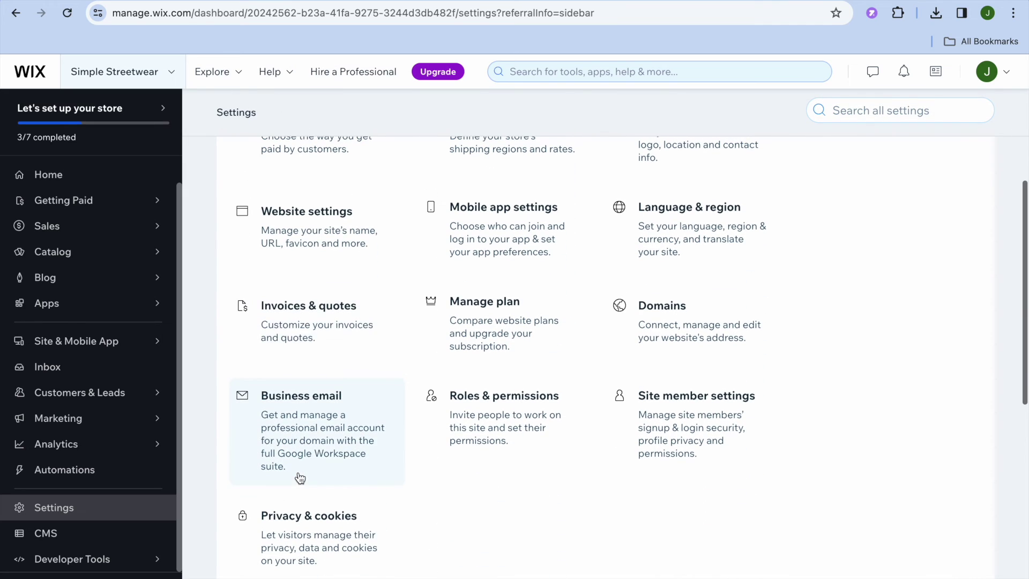
scroll(301, 478, "up", 4)
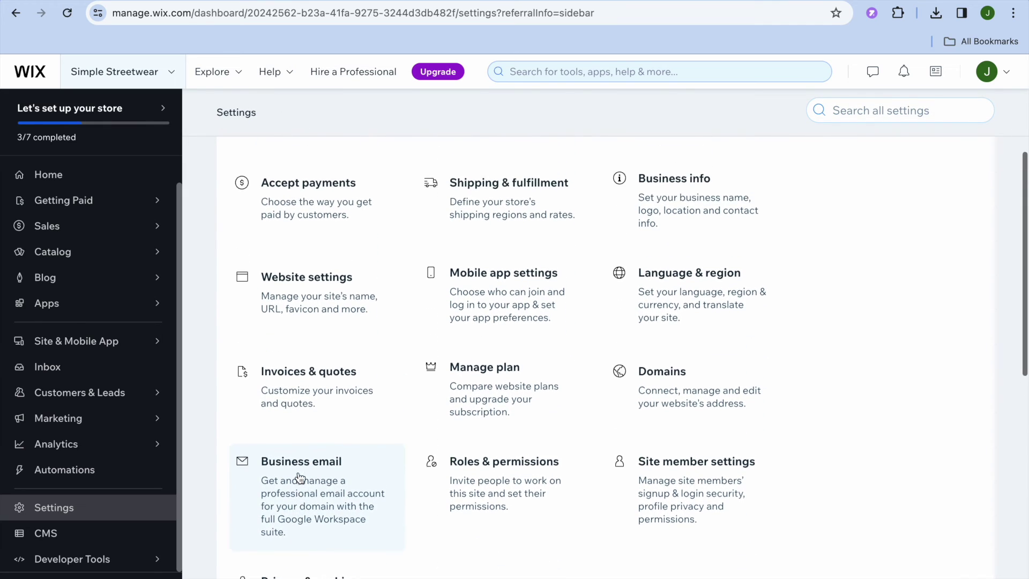
scroll(300, 478, "down", 2)
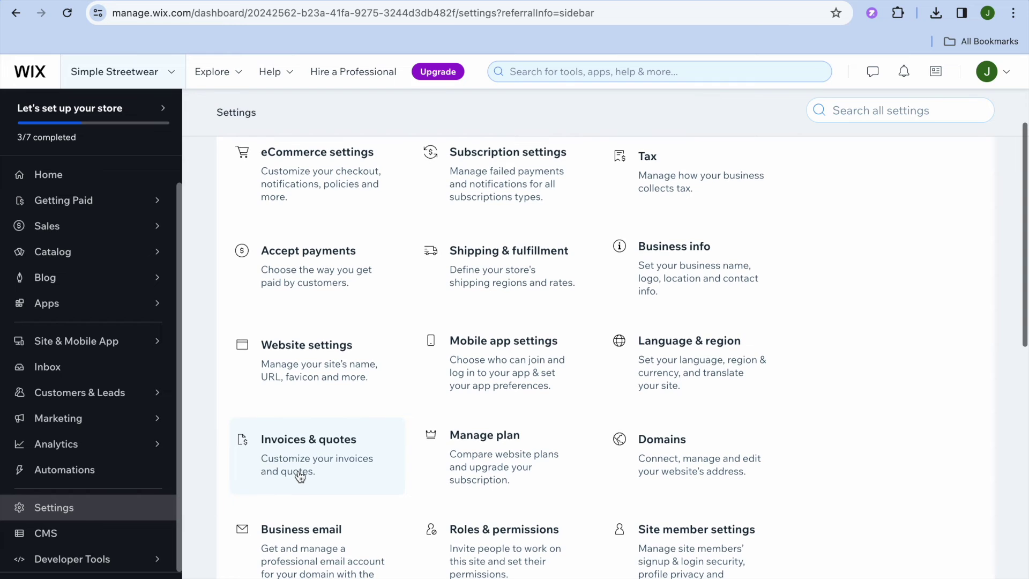
scroll(300, 476, "up", 3)
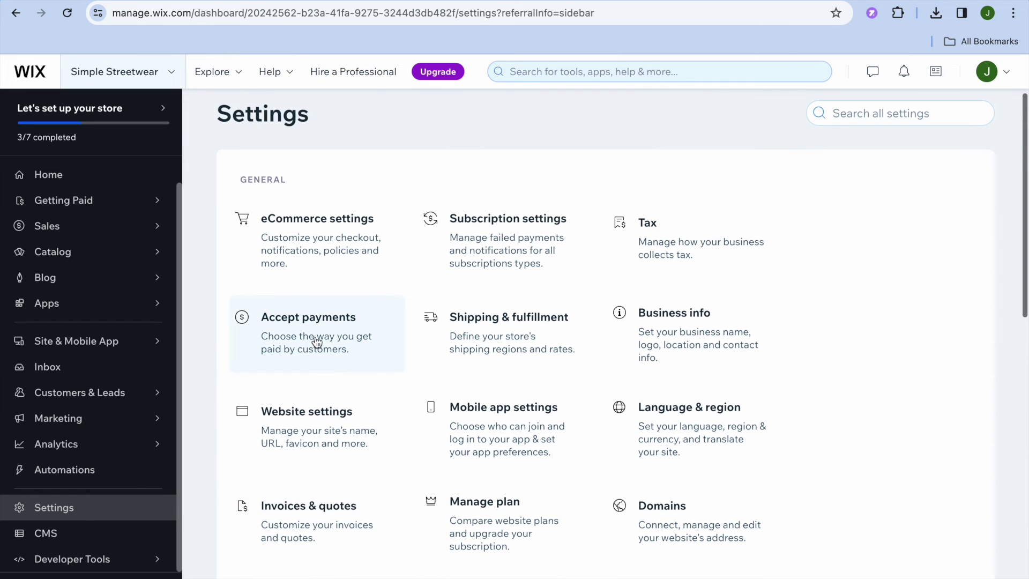
left_click(316, 341)
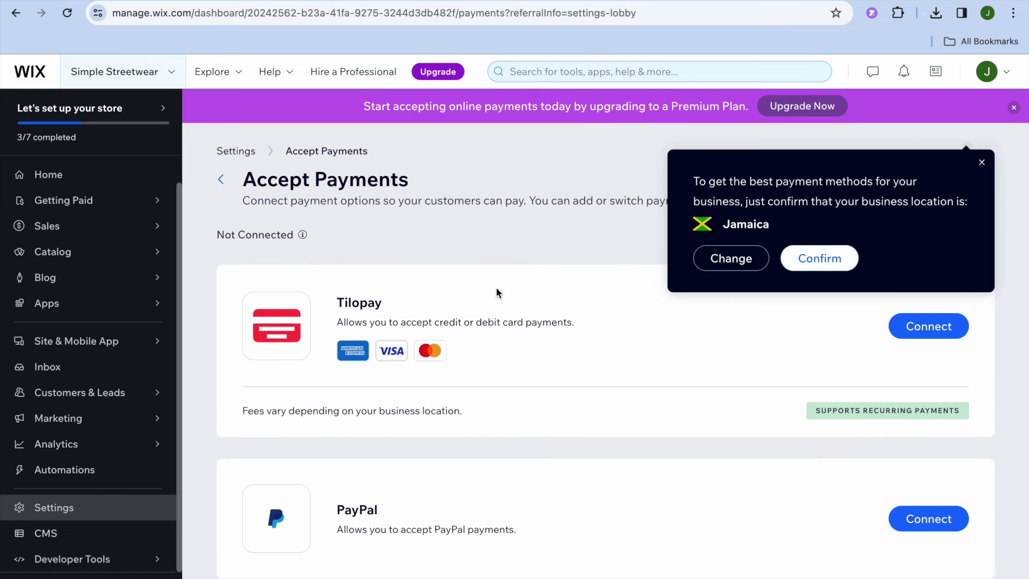
Dismiss the business location prompt and review the payment providers offered for the store.
left_click(981, 163)
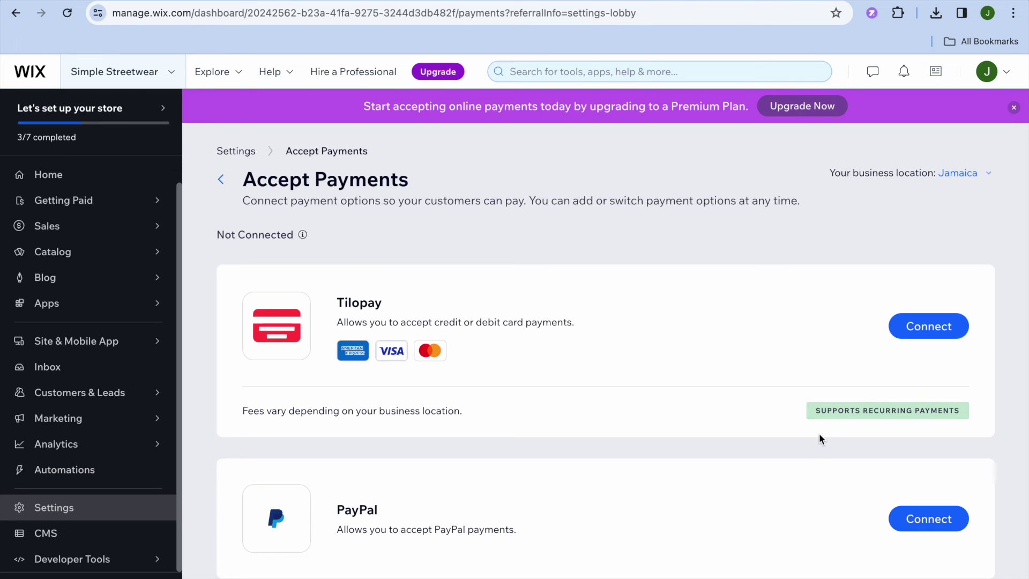
scroll(820, 435, "down", 3)
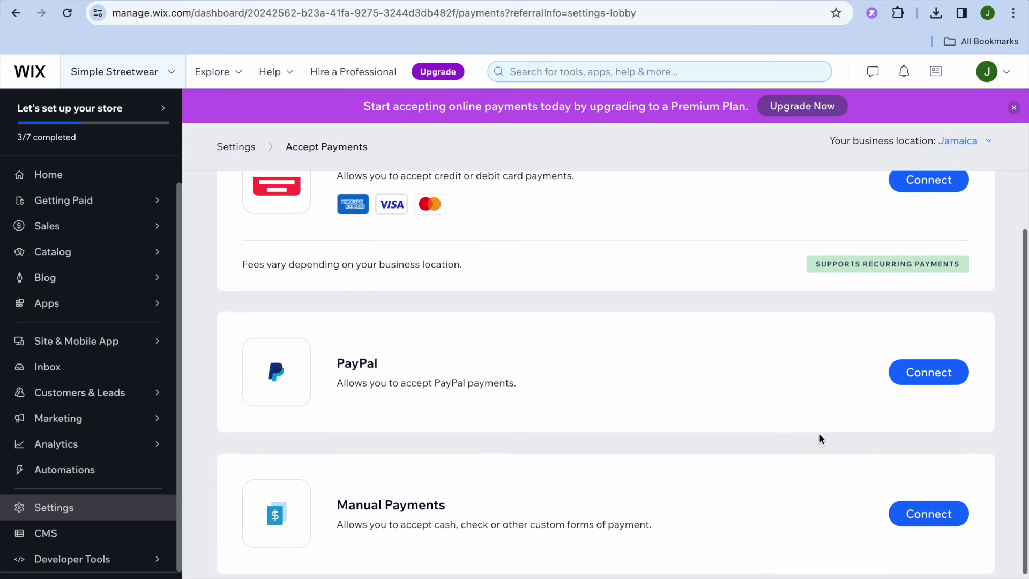
scroll(819, 435, "up", 3)
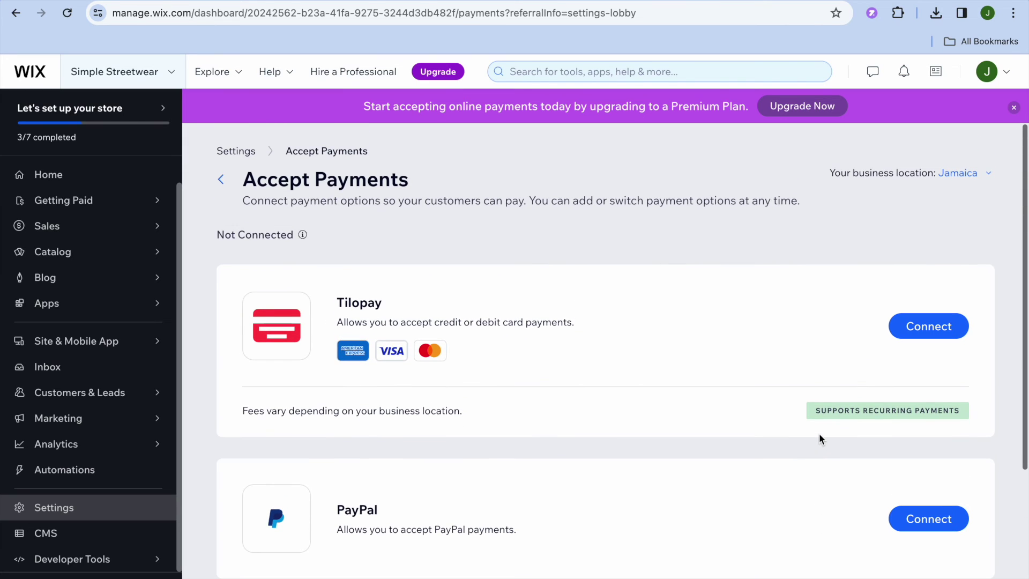
Change the business location to United States and review the payment providers offered there.
left_click(962, 174)
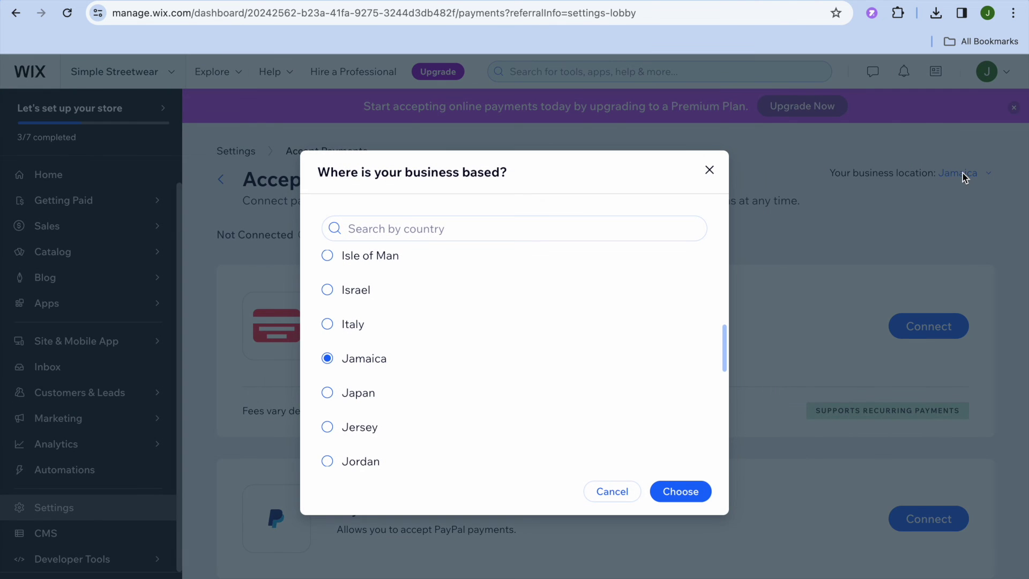
left_click(509, 224)
type("uni")
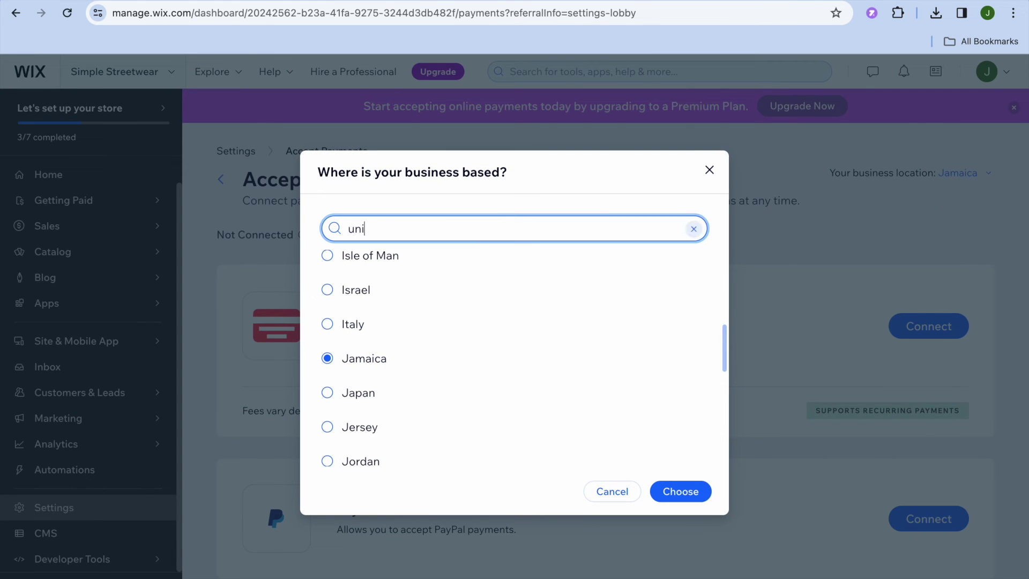
type("ted")
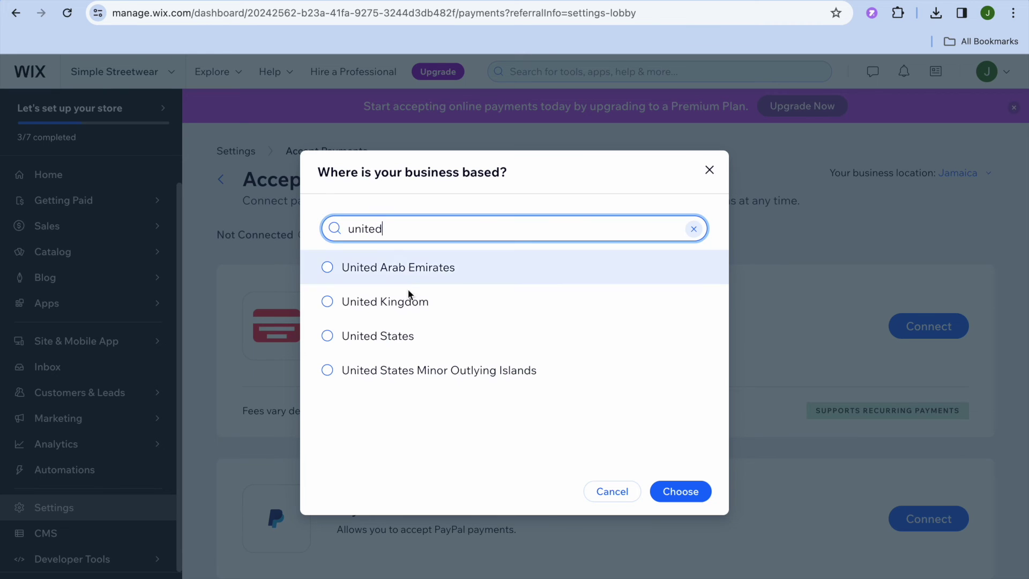
left_click(386, 332)
left_click(669, 492)
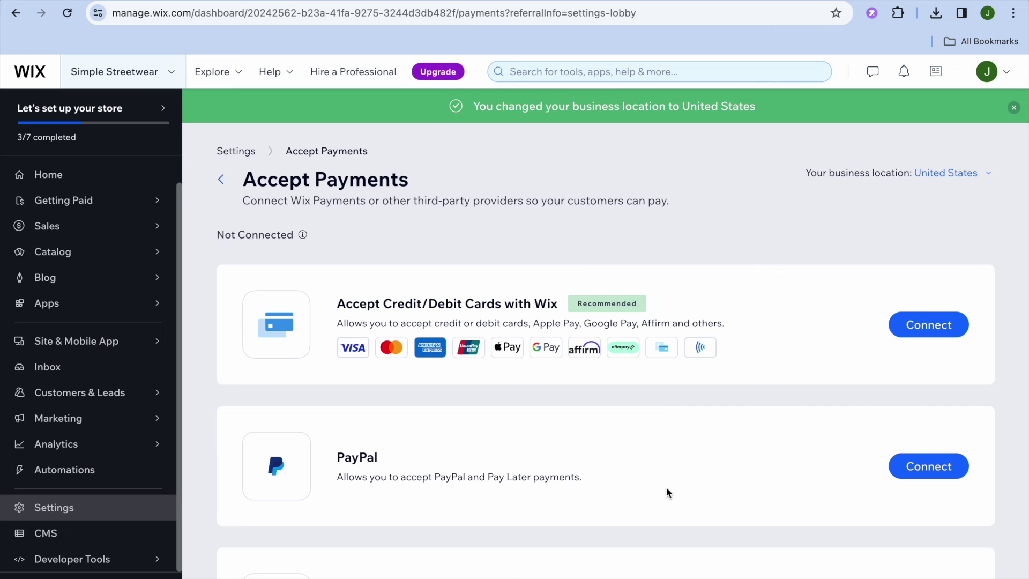
scroll(662, 427, "down", 3)
scroll(663, 426, "up", 3)
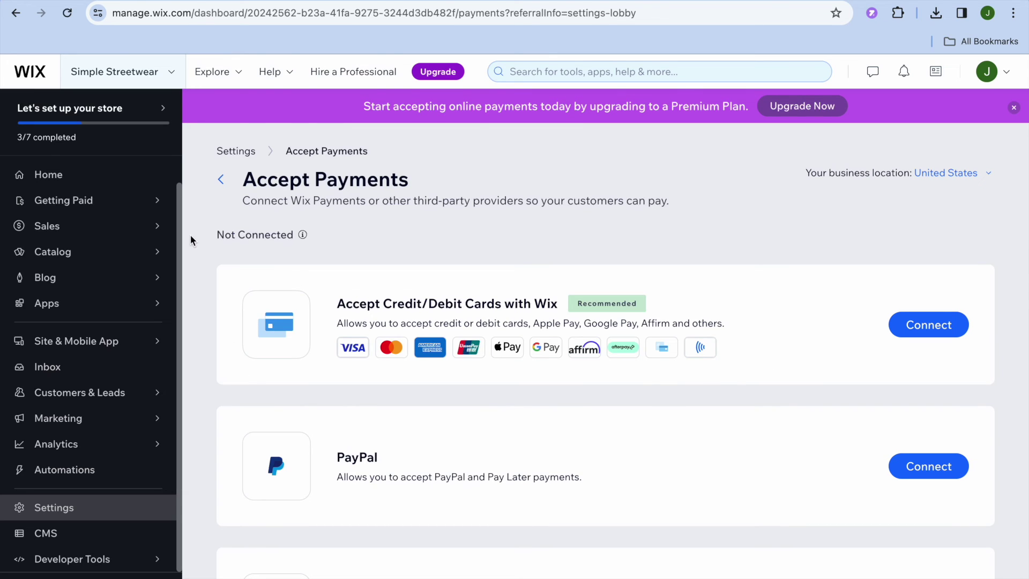
Return to the dashboard home, open the site for designing and look over its Home page.
left_click(105, 187)
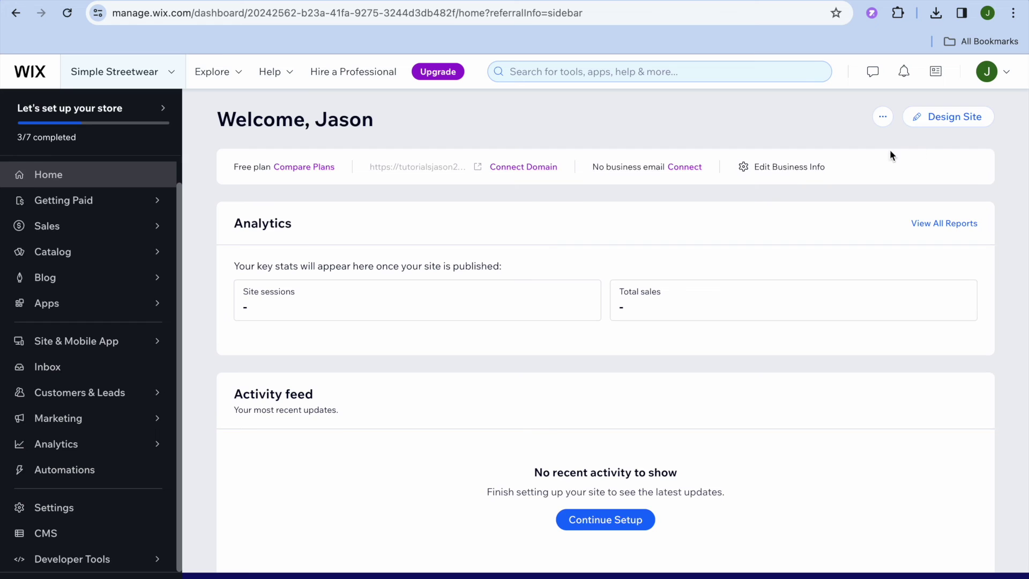
left_click(943, 120)
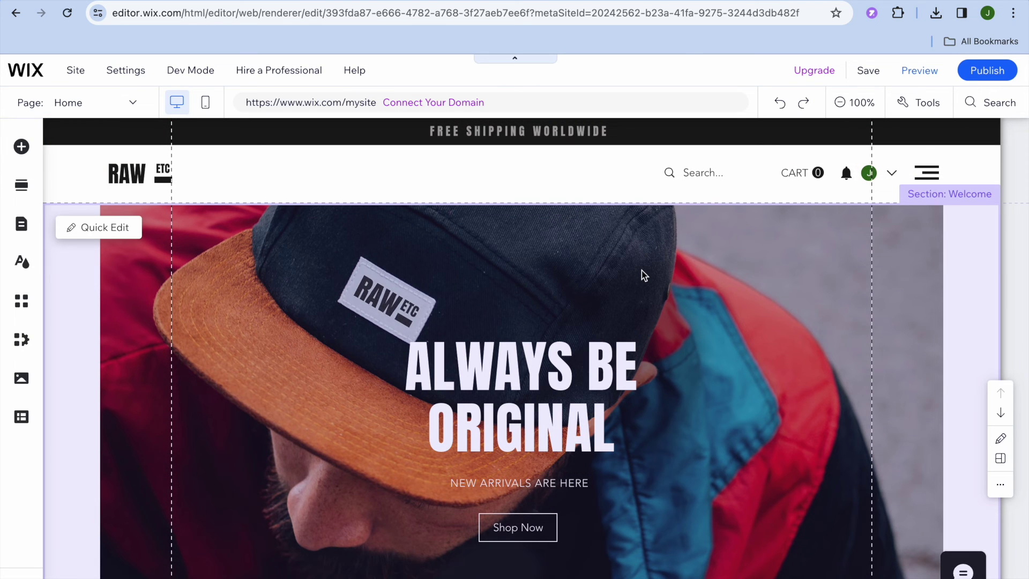
scroll(643, 273, "down", 7)
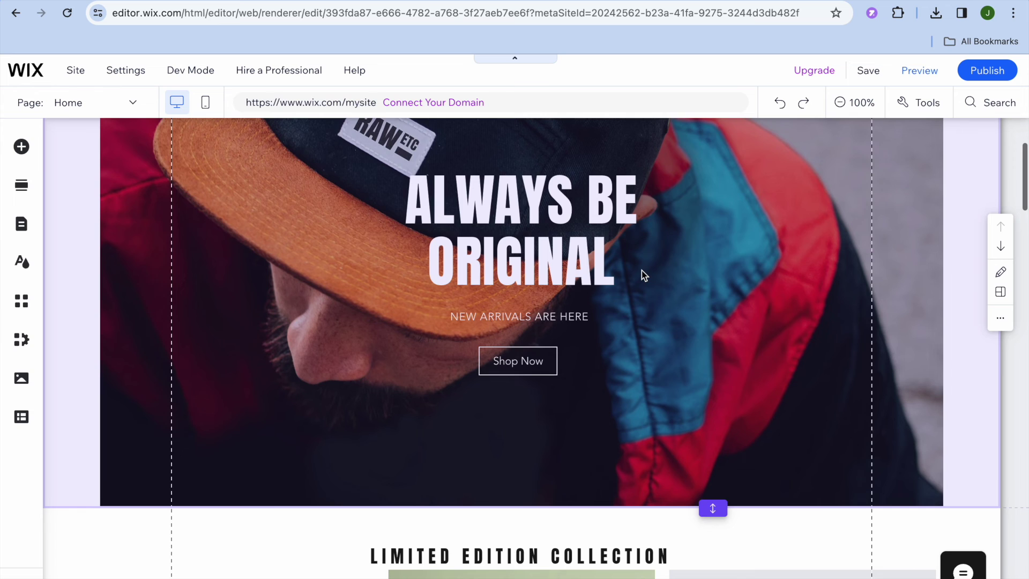
scroll(641, 265, "down", 2)
scroll(641, 265, "up", 9)
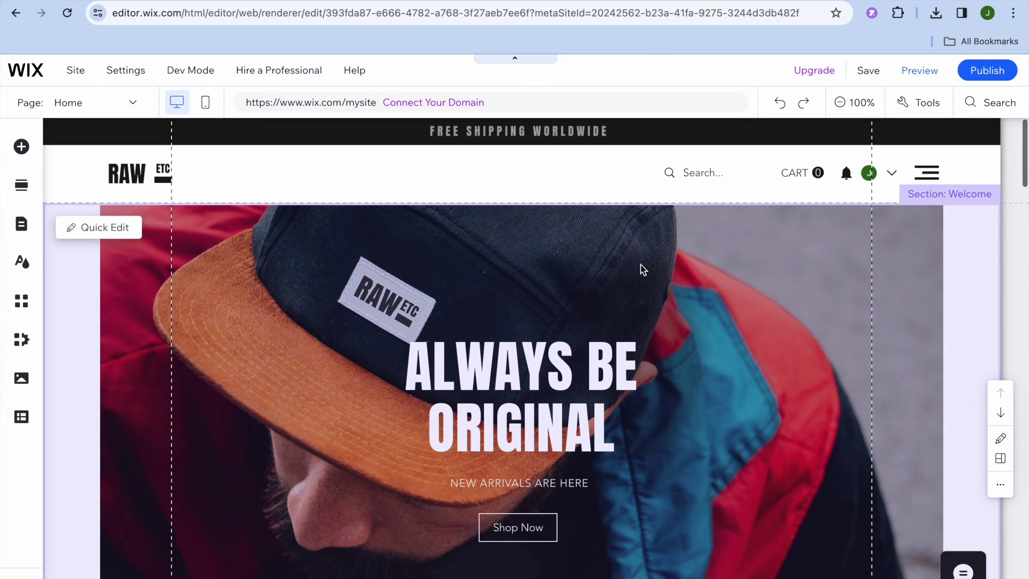
Open the Strip Background options of the Home page's Welcome section, look at the choices and close them.
scroll(641, 264, "down", 2)
right_click(641, 265)
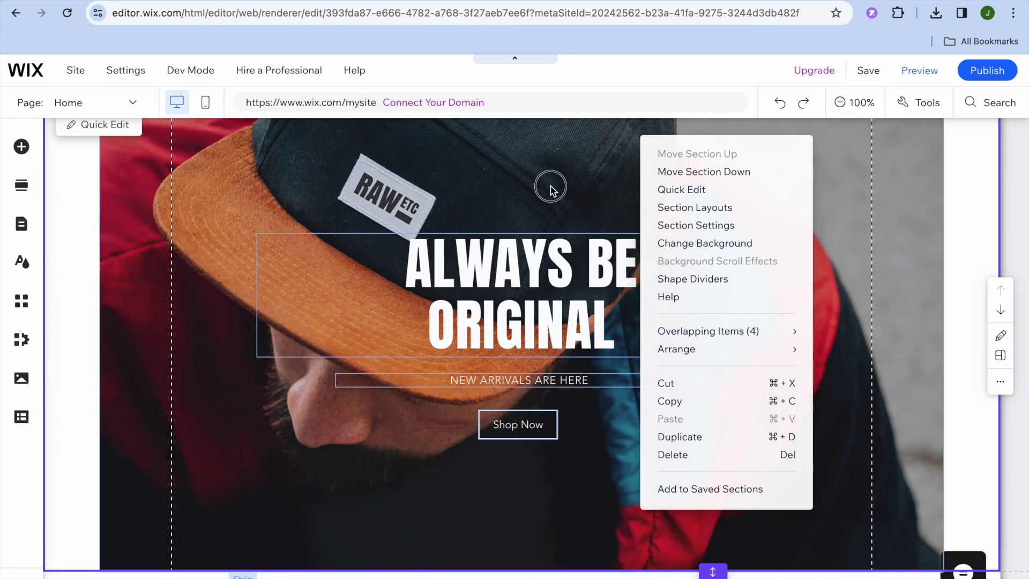
left_click(551, 186)
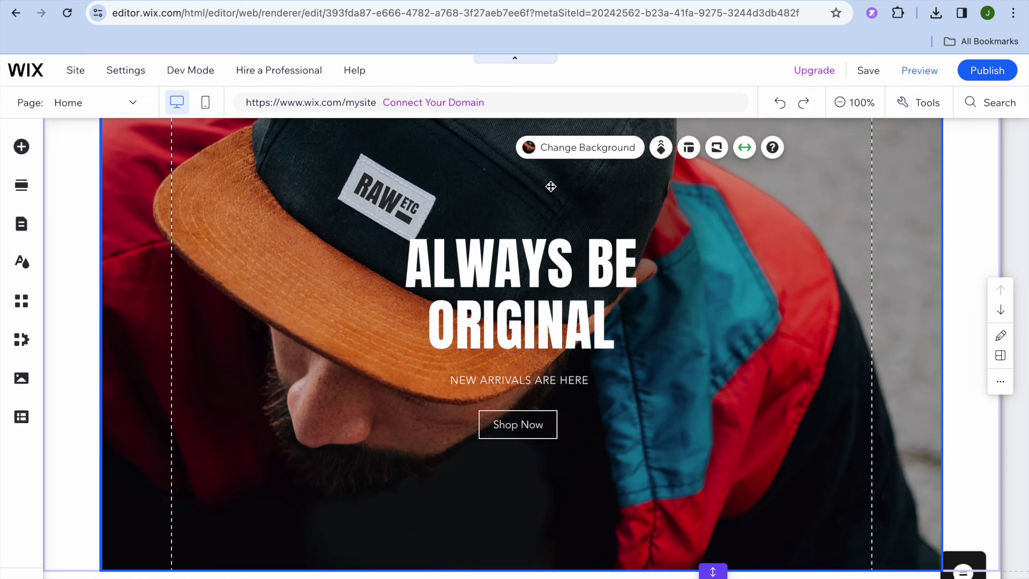
left_click(582, 148)
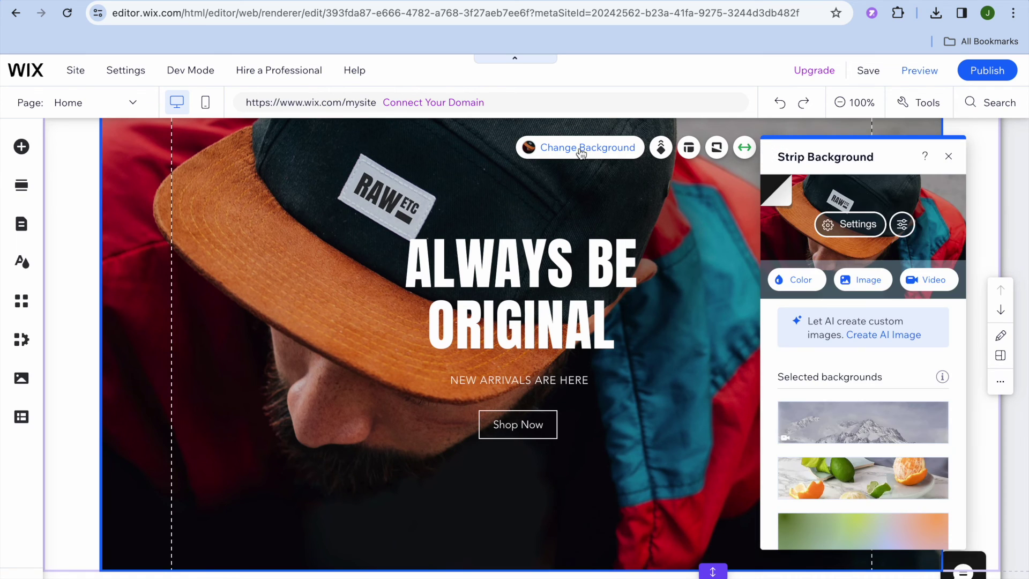
left_click(949, 156)
Open the store's product management list from the Limited Edition Collection section of the Home page.
scroll(597, 298, "down", 3)
scroll(597, 298, "down", 4)
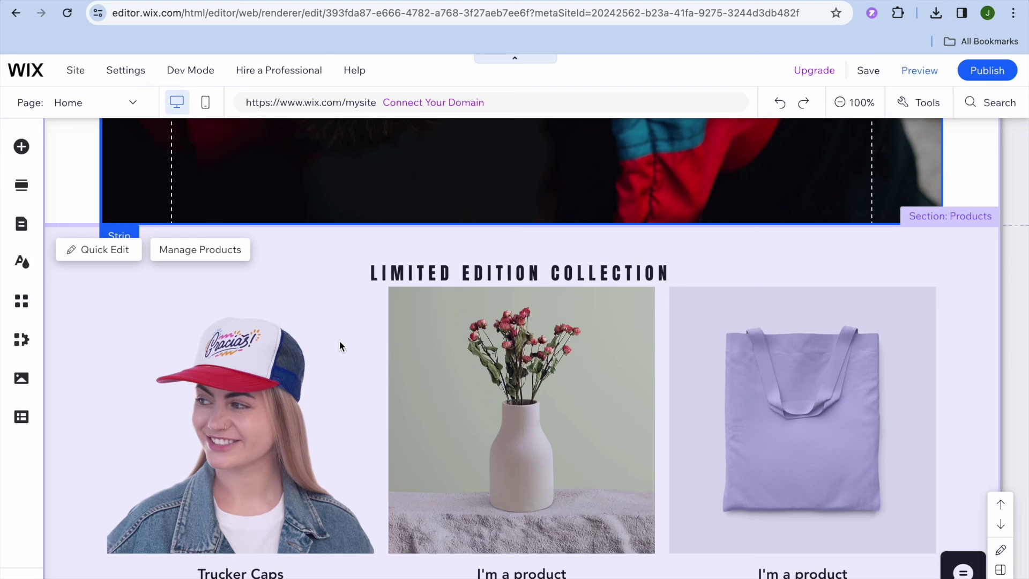
left_click(213, 260)
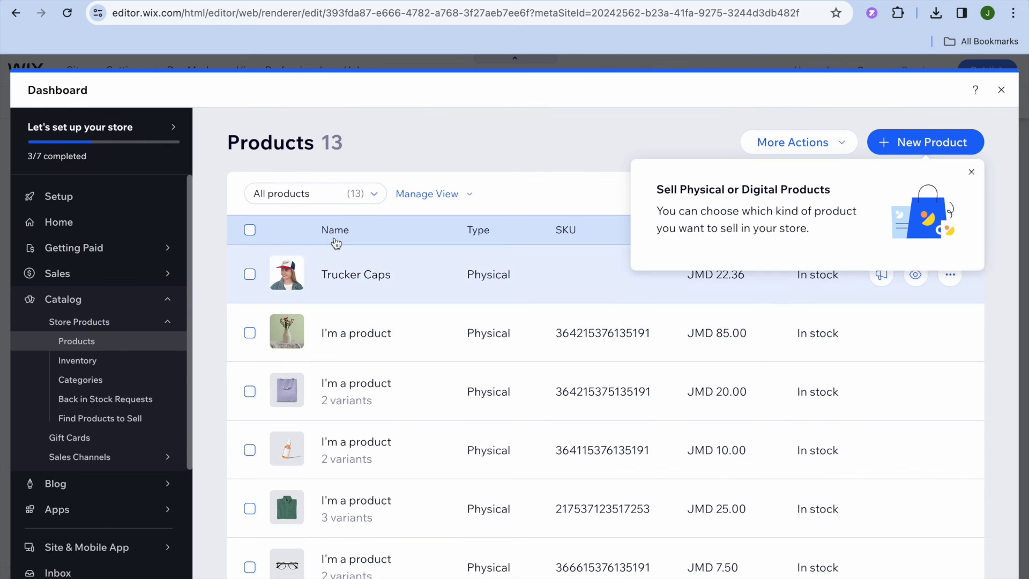
Delete every product from the store's product list except Trucker Caps, dismissing the tip about physical or digital products.
left_click(365, 197)
left_click(344, 220)
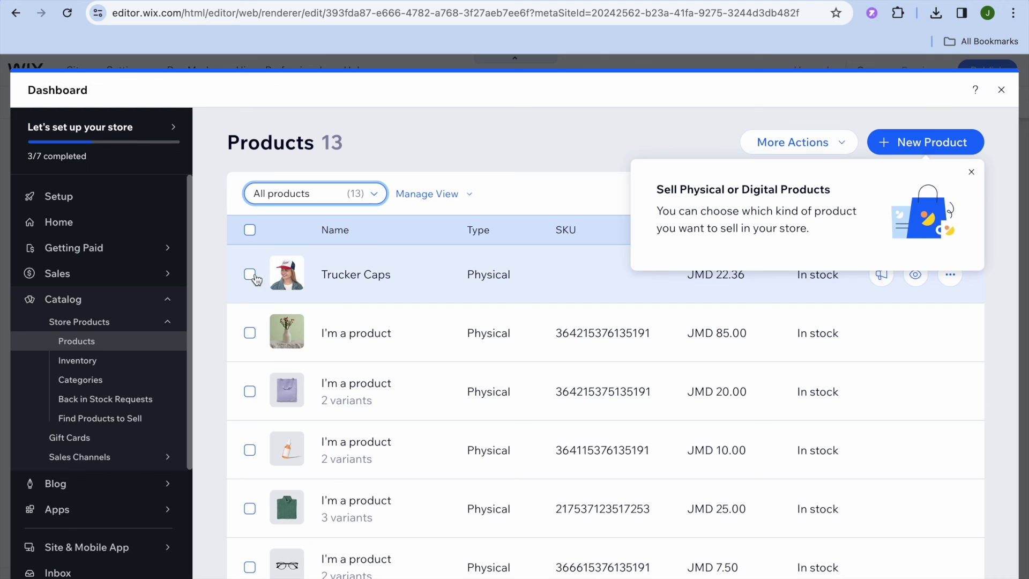
left_click(250, 230)
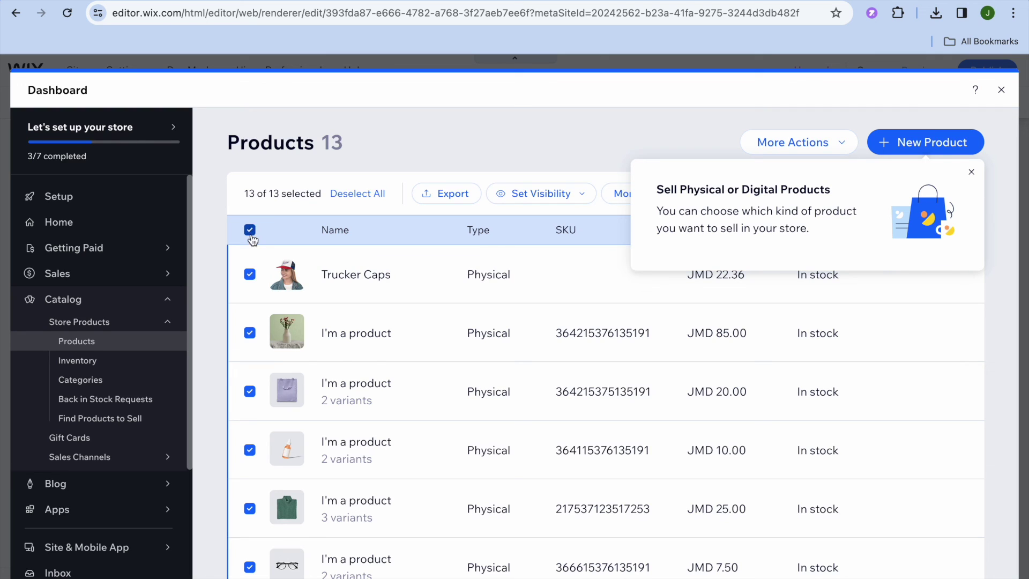
left_click(250, 275)
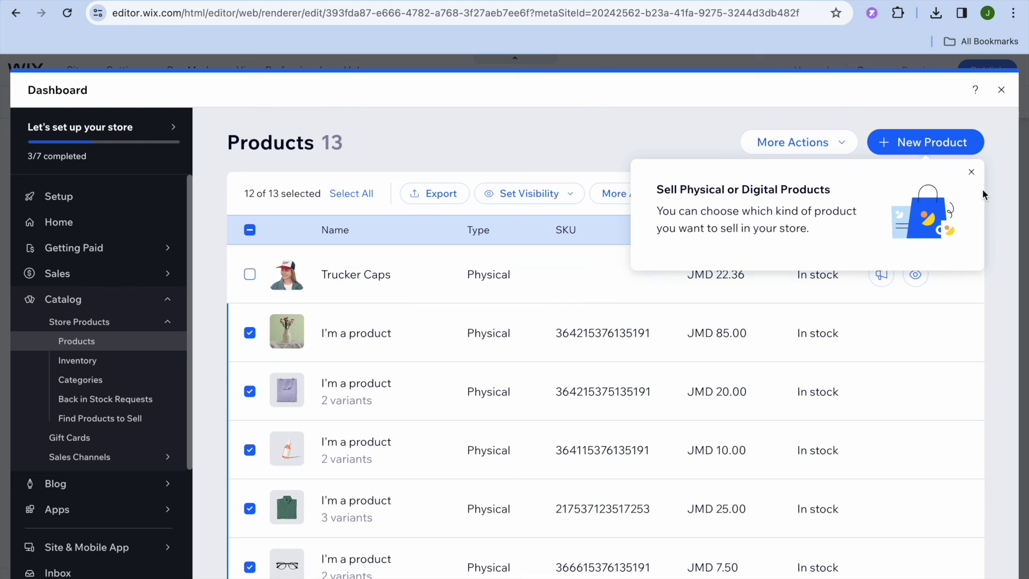
left_click(972, 173)
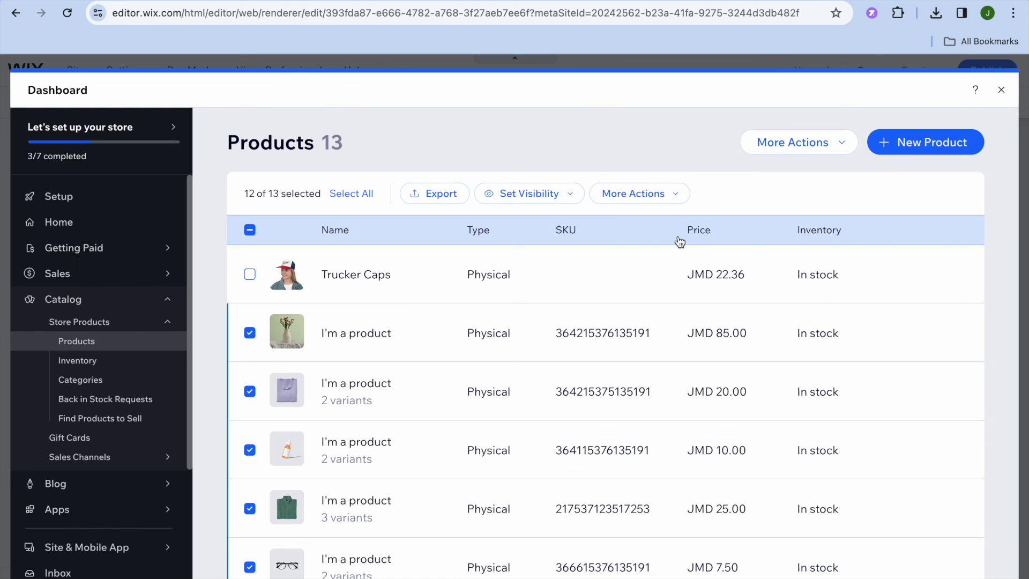
left_click(674, 197)
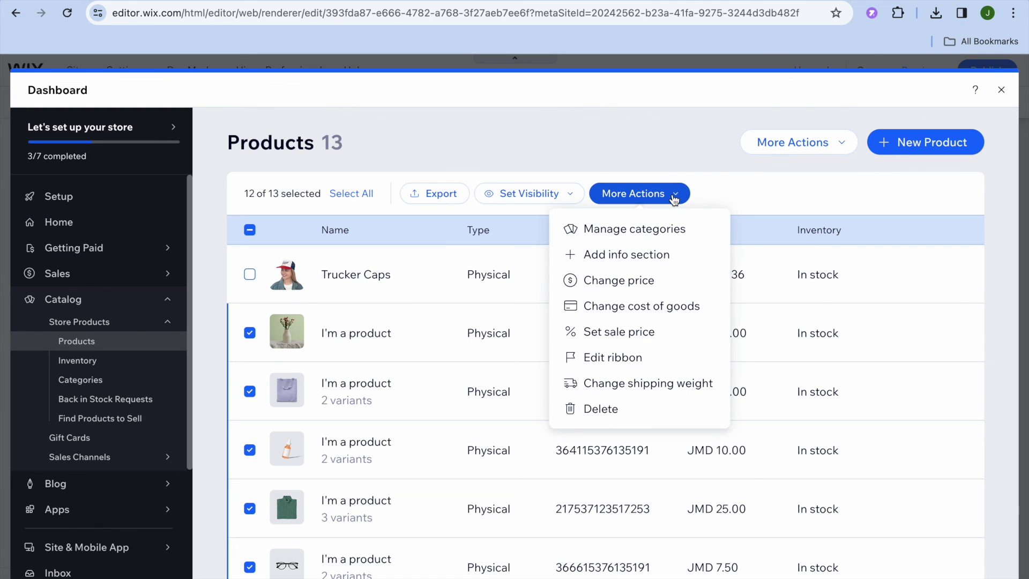
left_click(624, 416)
left_click(685, 410)
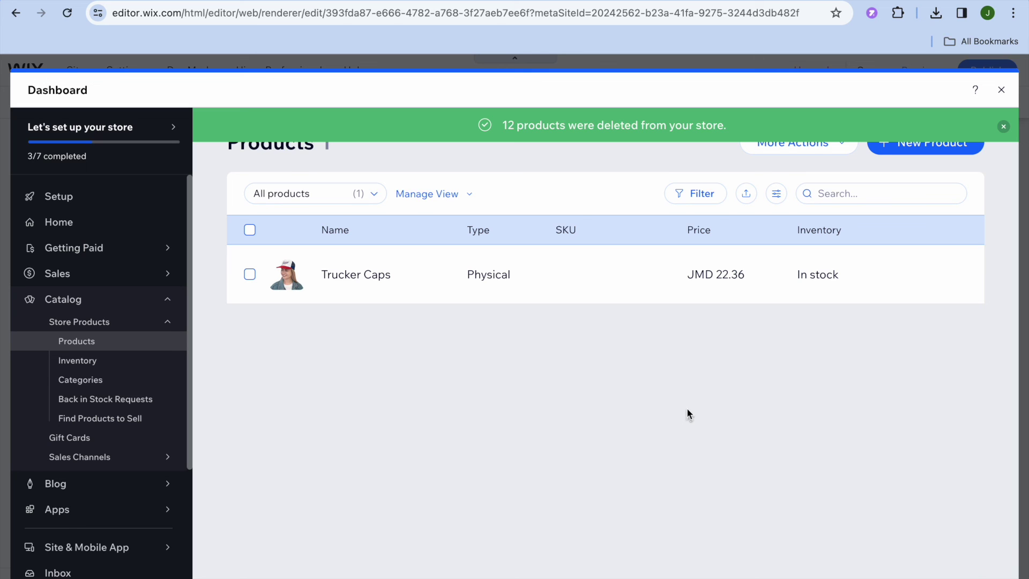
Close the product management dashboard and save the site, dismissing the dialog about publishing and the domain.
left_click(1001, 89)
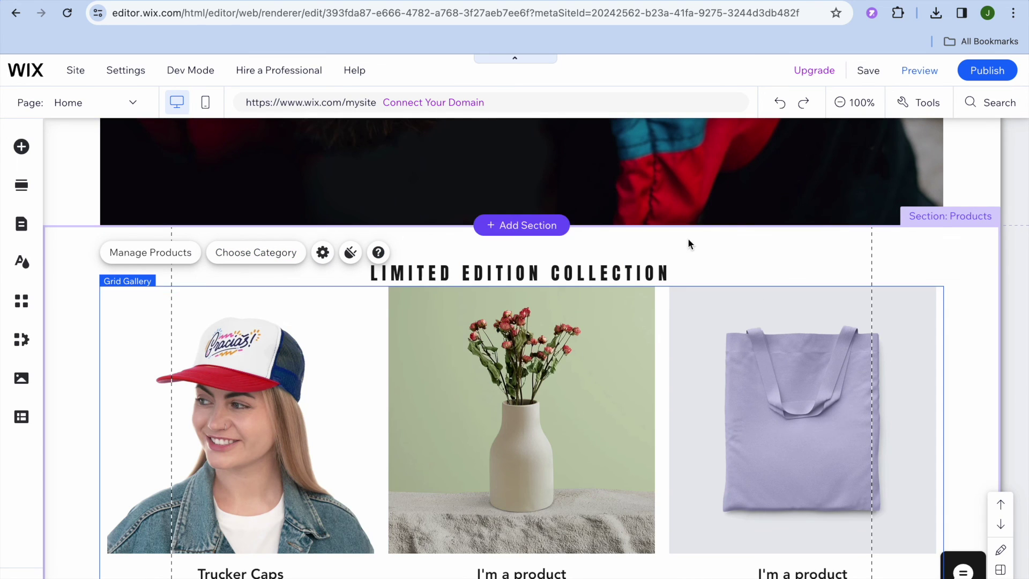
left_click(870, 74)
left_click(667, 464)
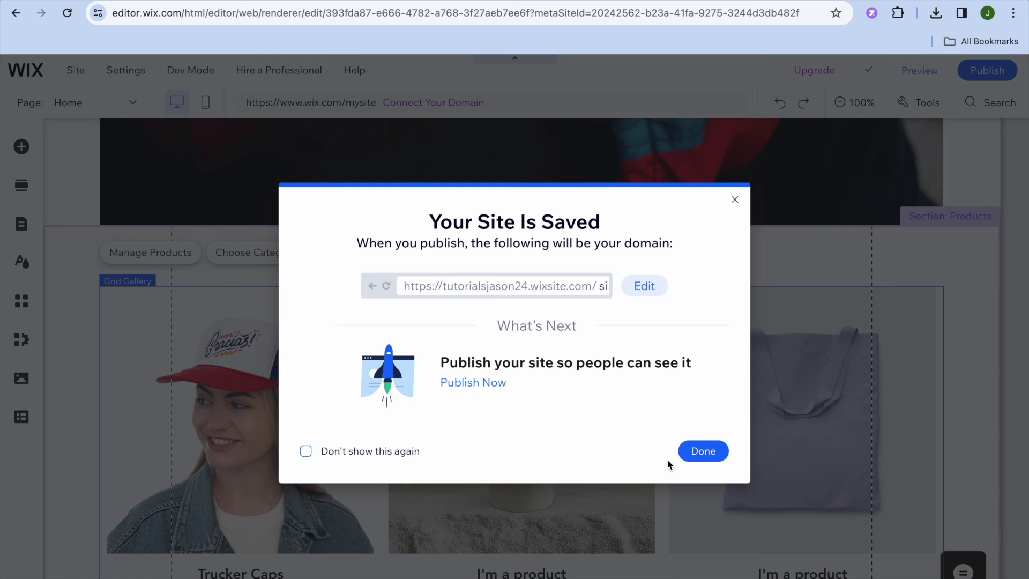
left_click(702, 451)
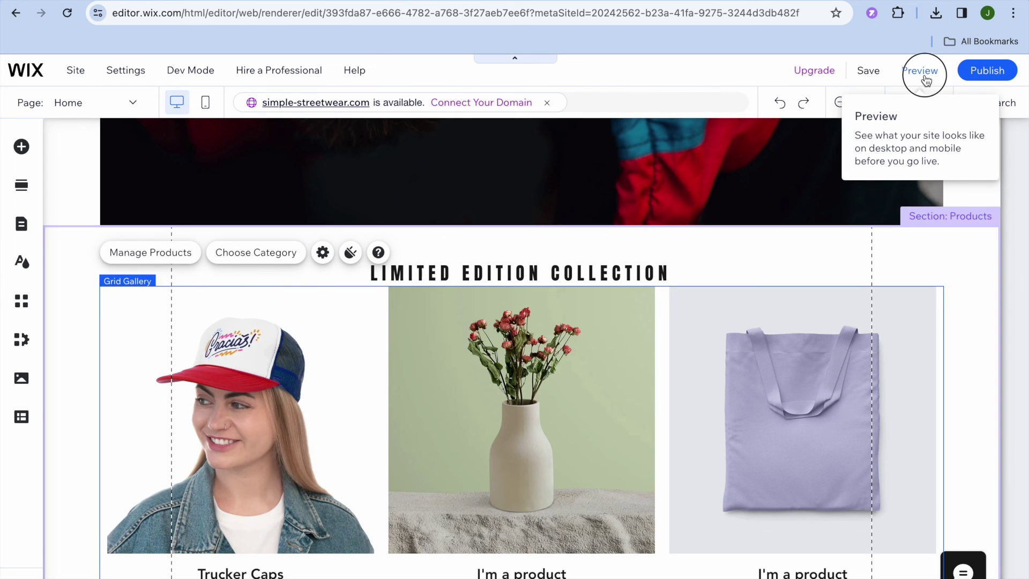
Preview the site and look over the Limited Edition Collection product section on the Home page.
left_click(924, 73)
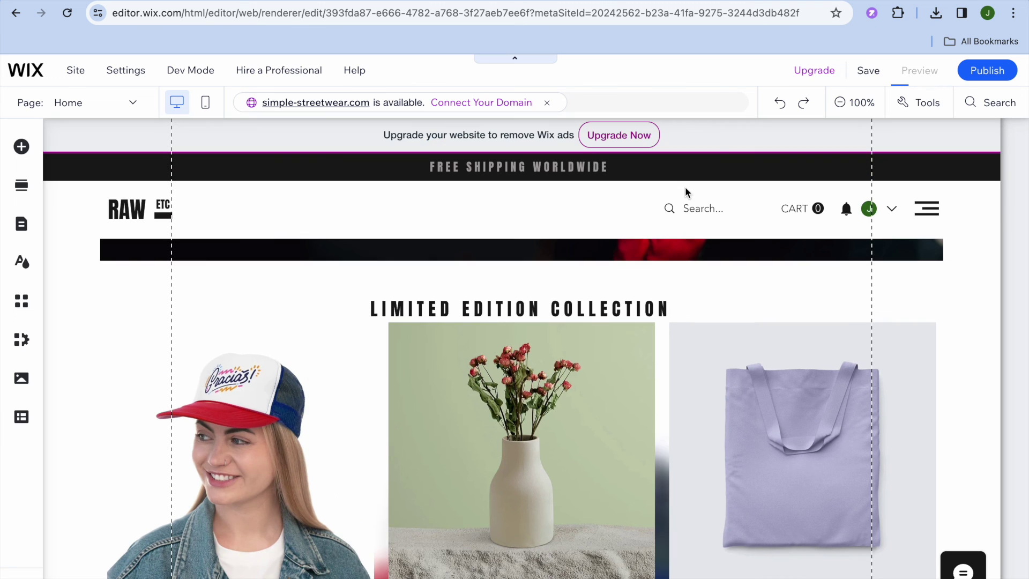
scroll(662, 315, "down", 3)
scroll(664, 316, "down", 15)
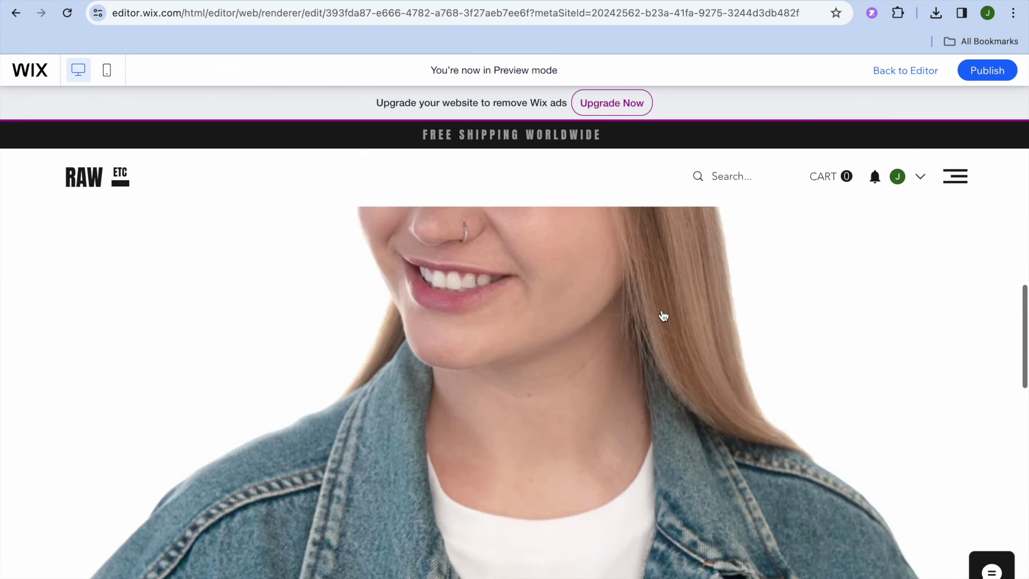
scroll(663, 315, "up", 10)
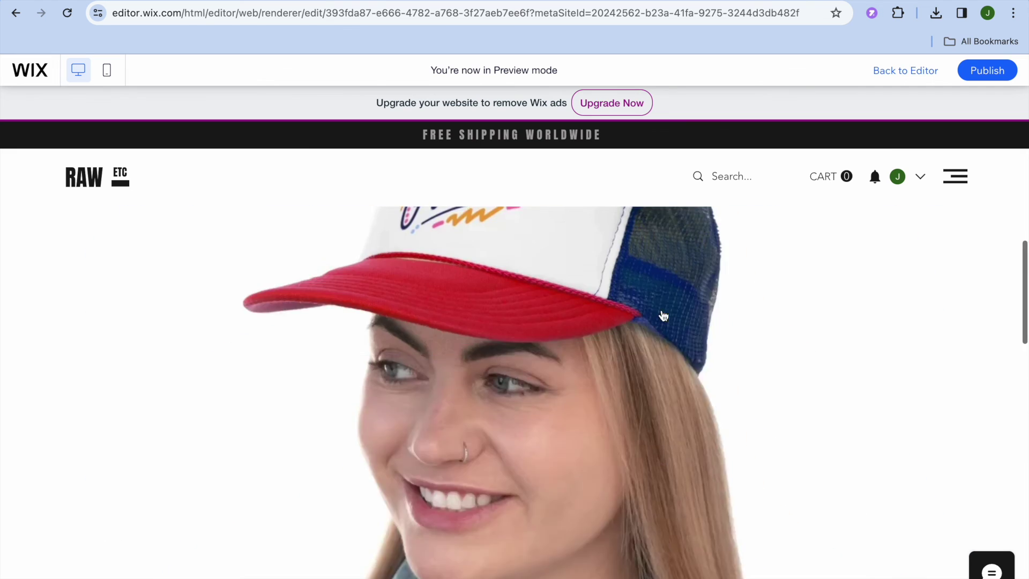
scroll(663, 316, "down", 3)
scroll(663, 315, "down", 15)
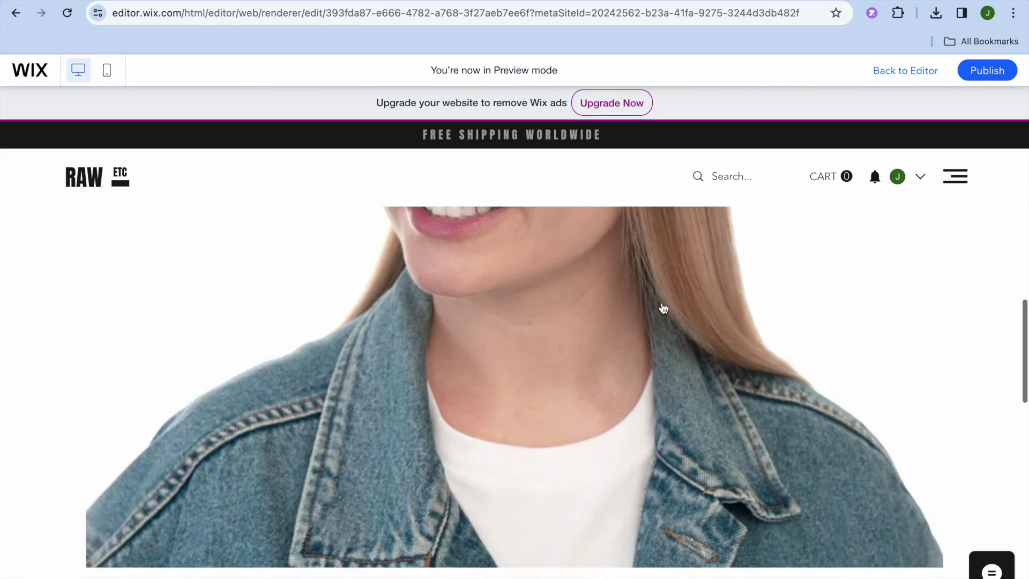